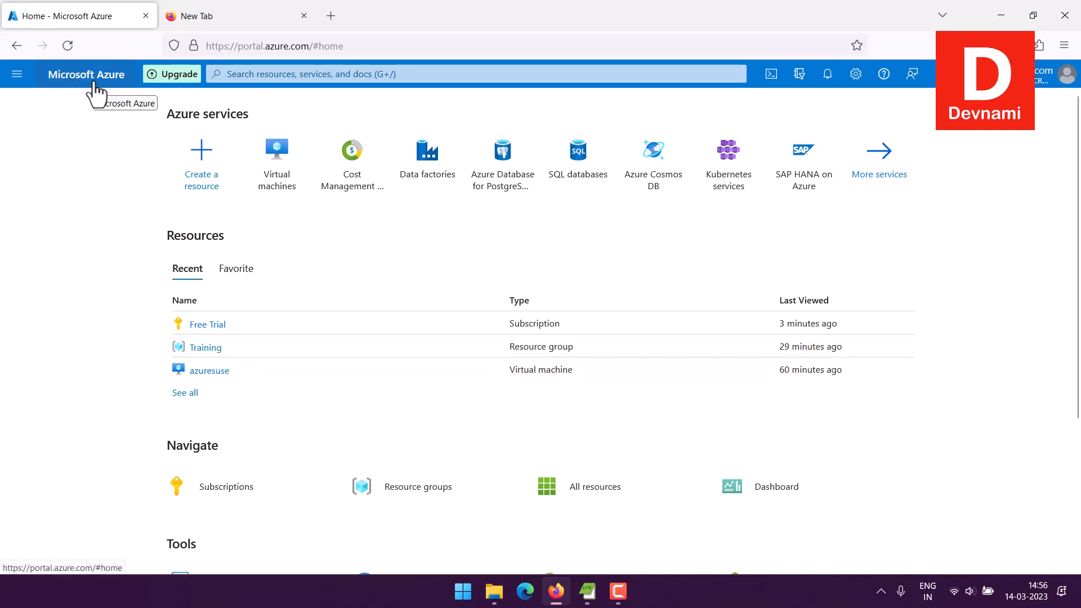
- Go to the Virtual machines list from the portal menu, which shows no VMs yet
mouse_move(283, 194)
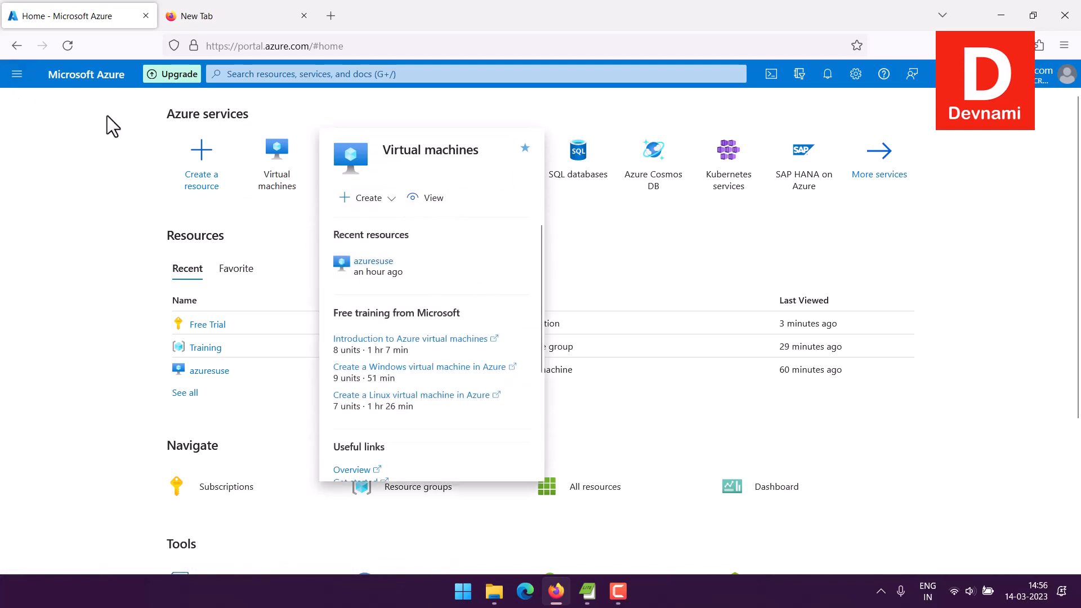
left_click(295, 76)
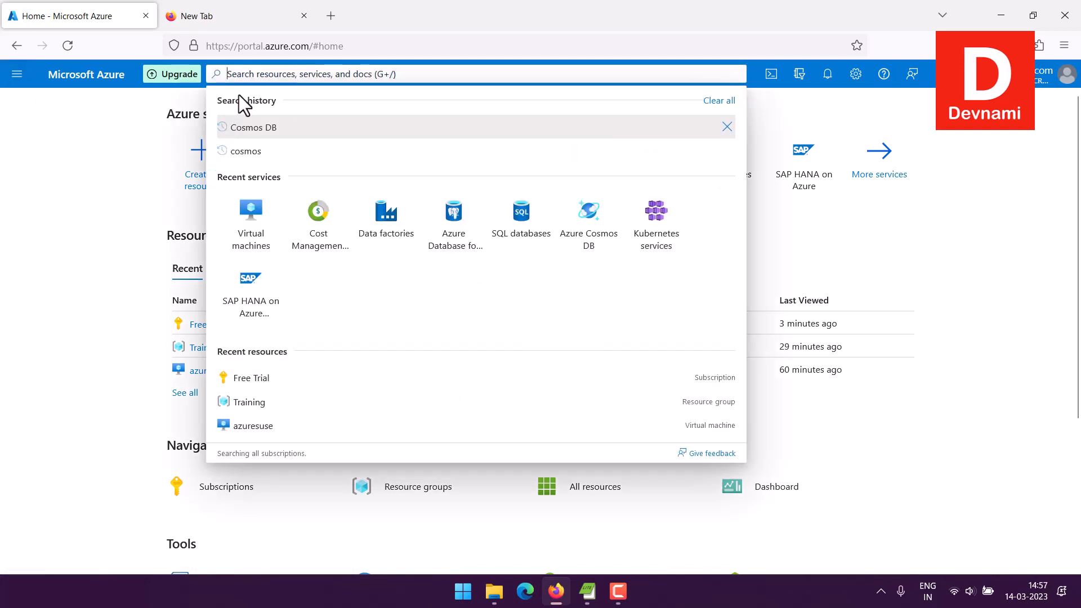
left_click(17, 76)
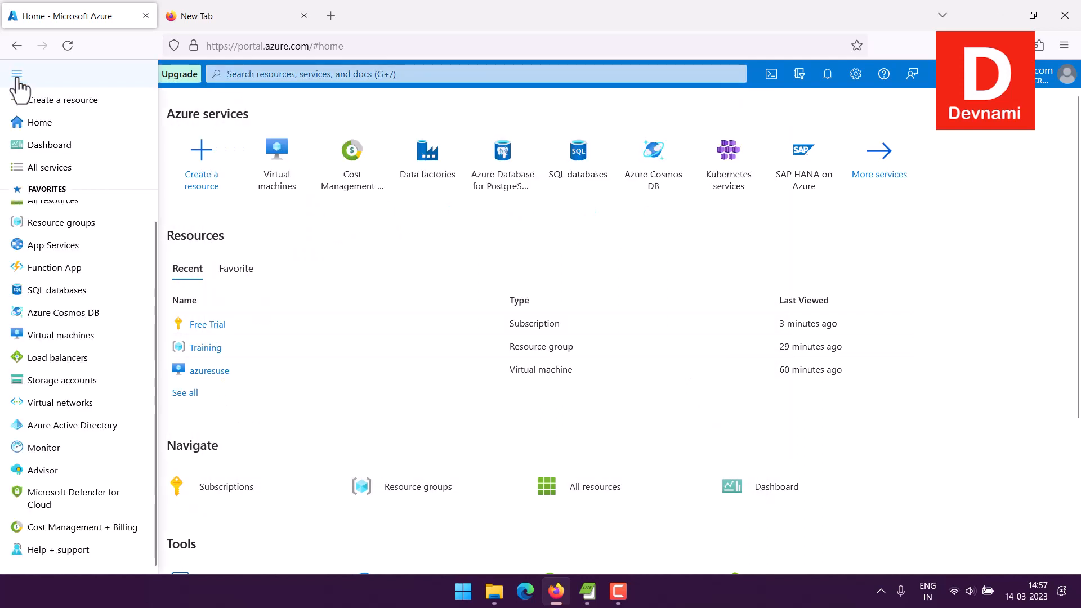
left_click(66, 337)
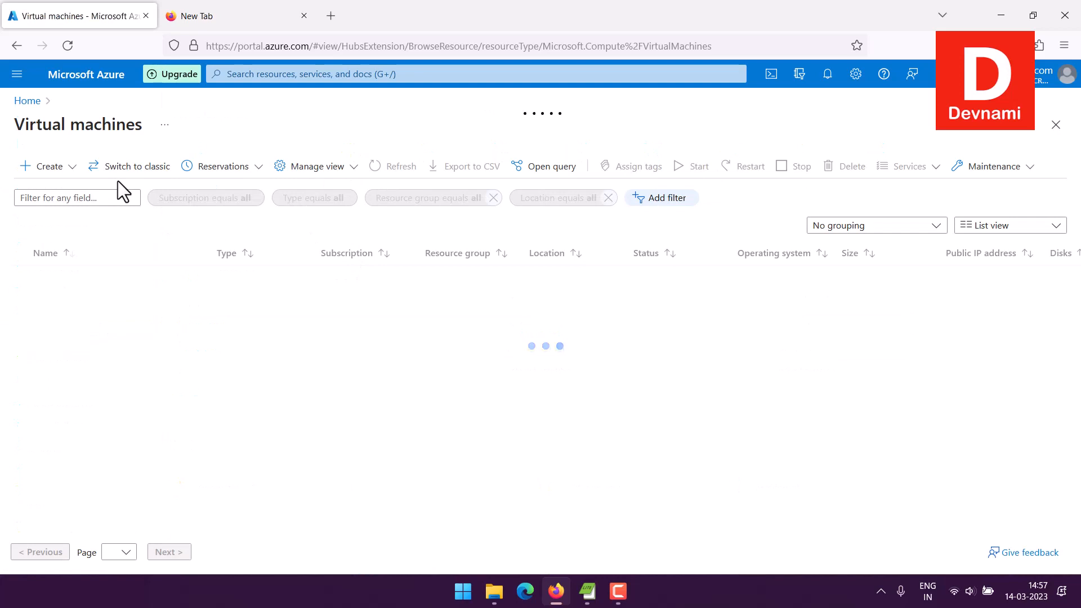
- Start a new Azure virtual machine in the Free Trial subscription under the Training resource group
left_click(72, 168)
left_click(87, 203)
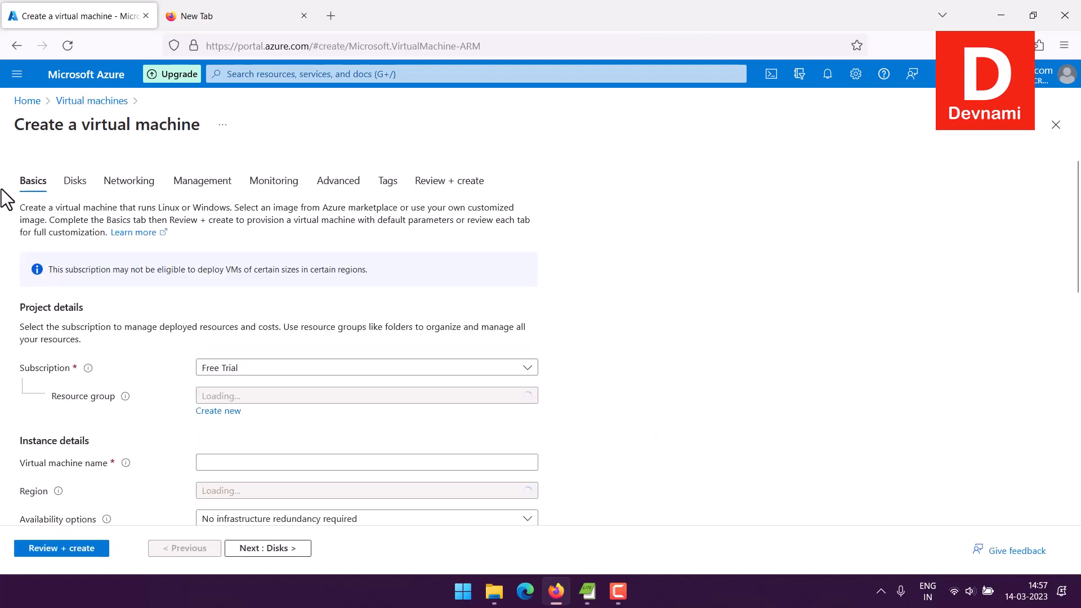
scroll(1, 188, "down", 3)
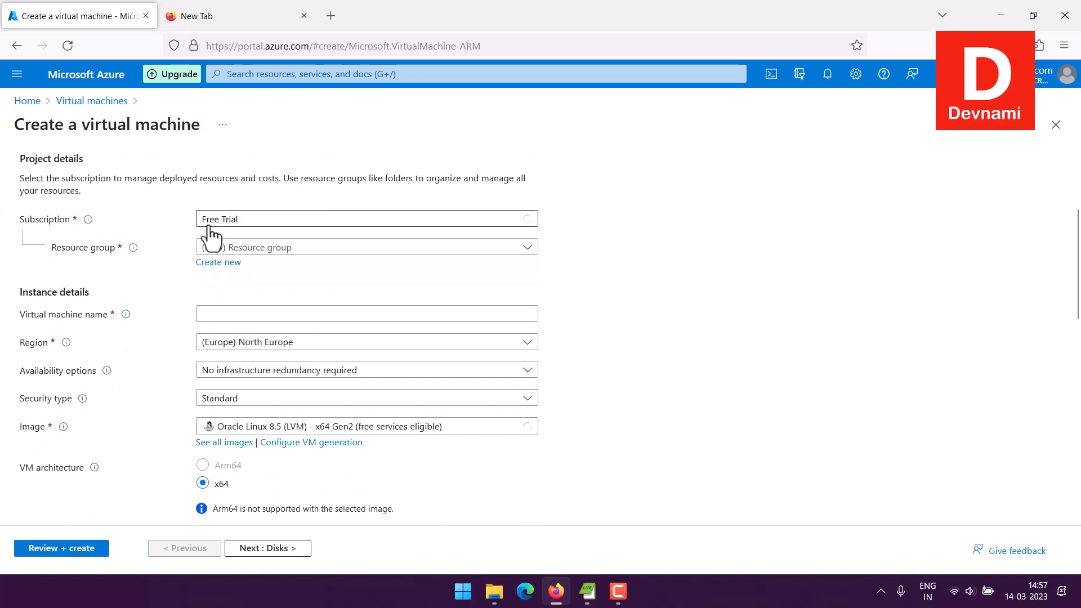
left_click(279, 248)
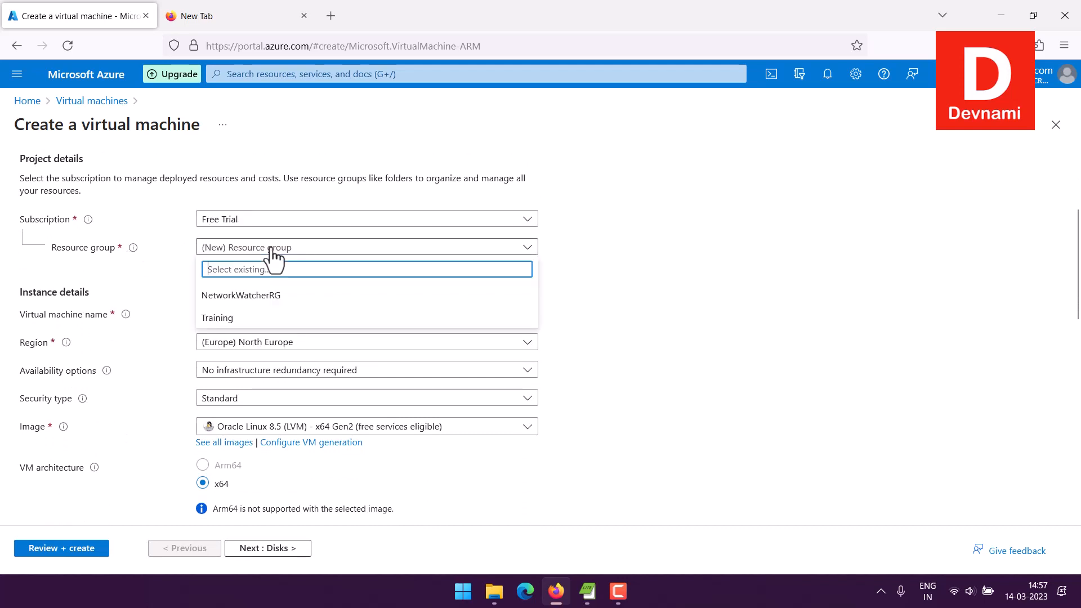
left_click(48, 293)
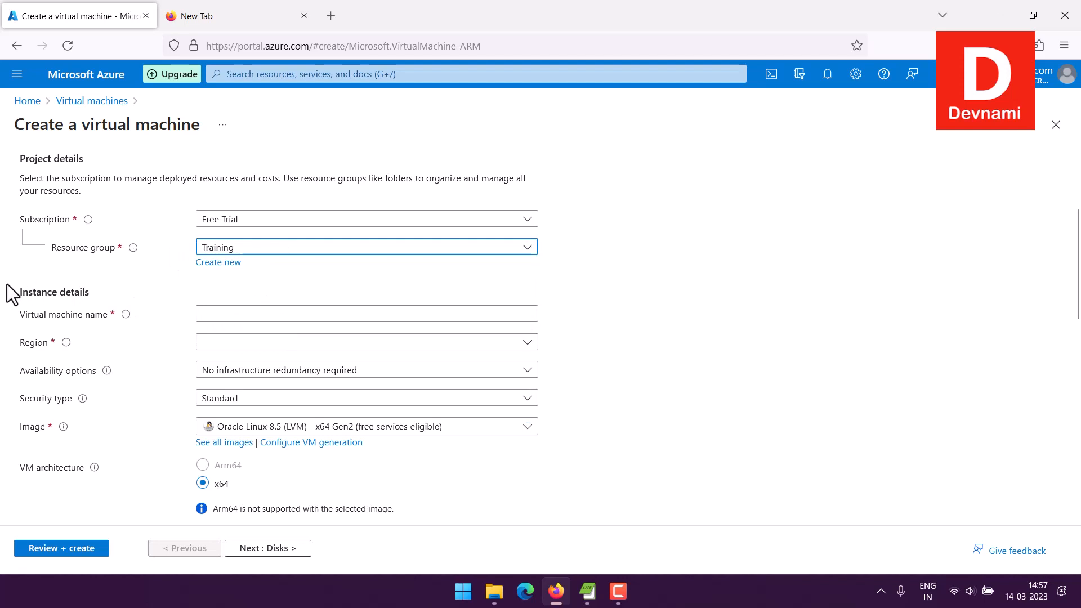
left_click(206, 314)
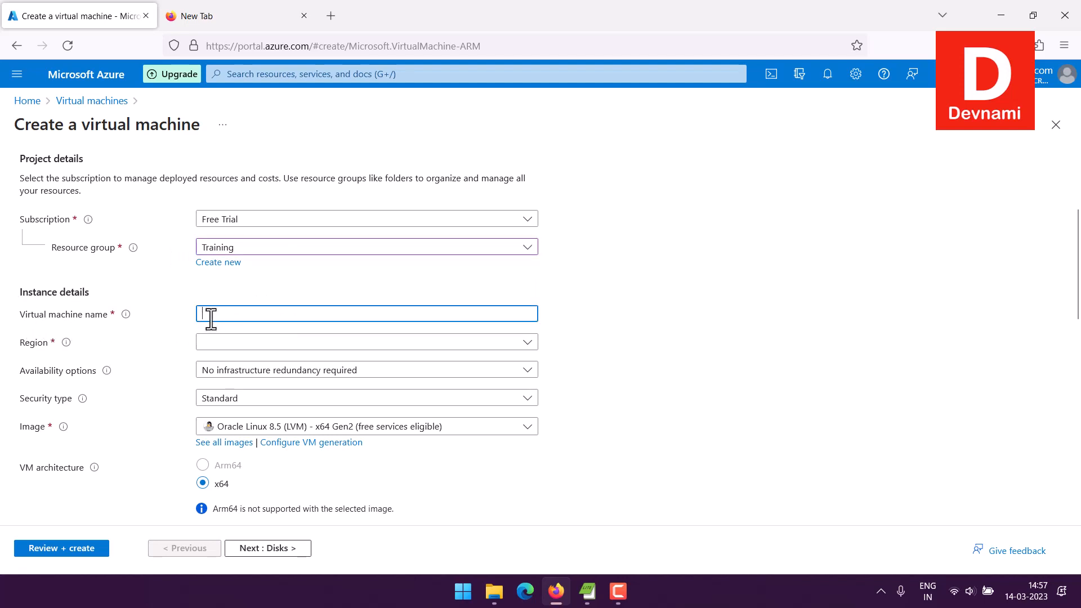
- Name the VM azurewindows and set its region to (US) East US
type("azurewindows")
left_click(228, 345)
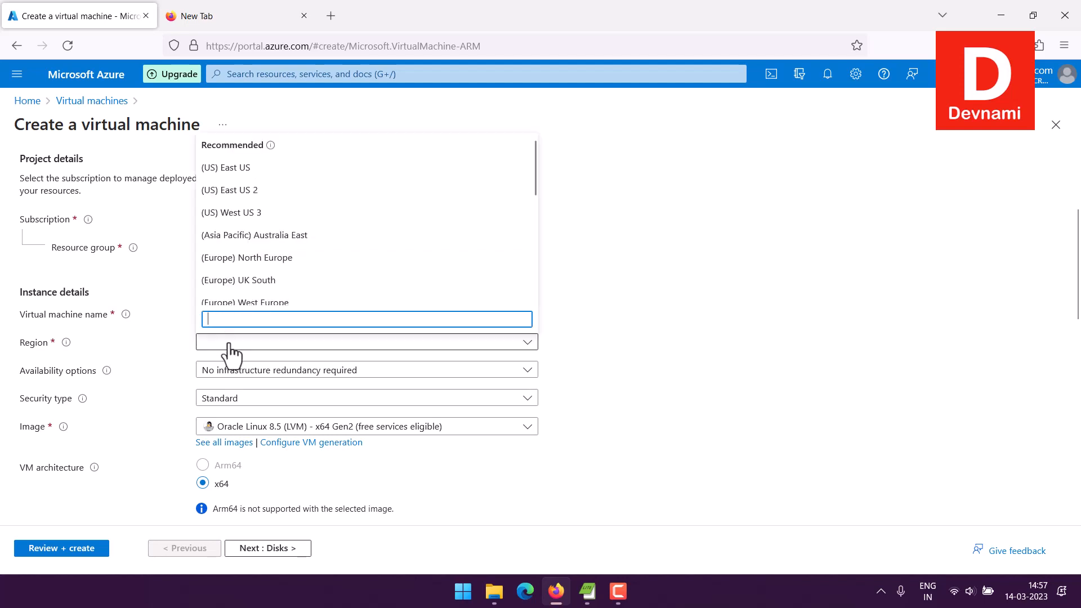
left_click(217, 168)
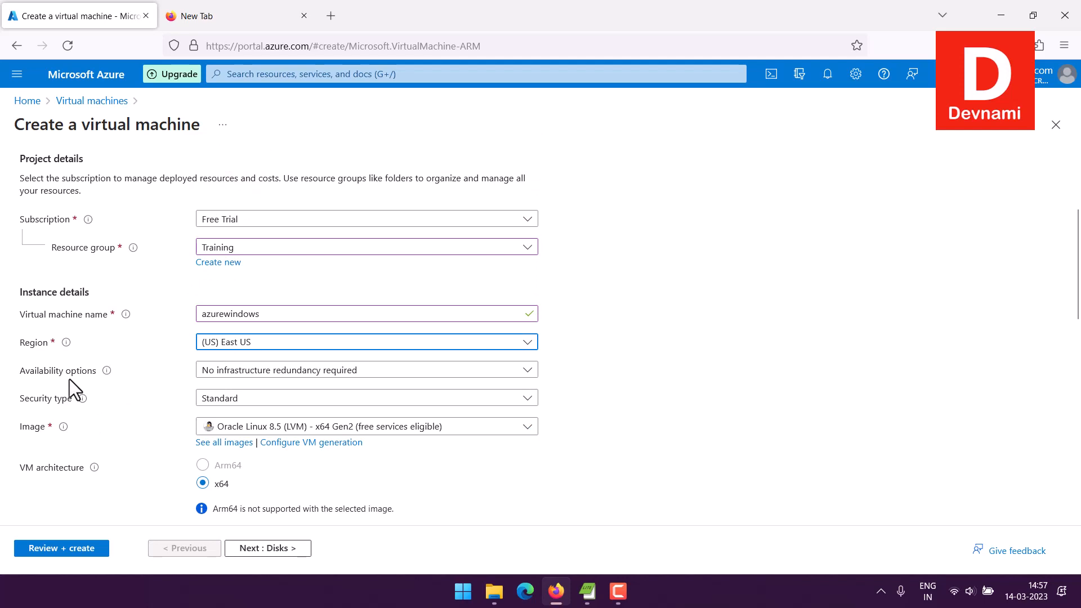
- Set the availability option to Availability zone with Zone 1
left_click(223, 374)
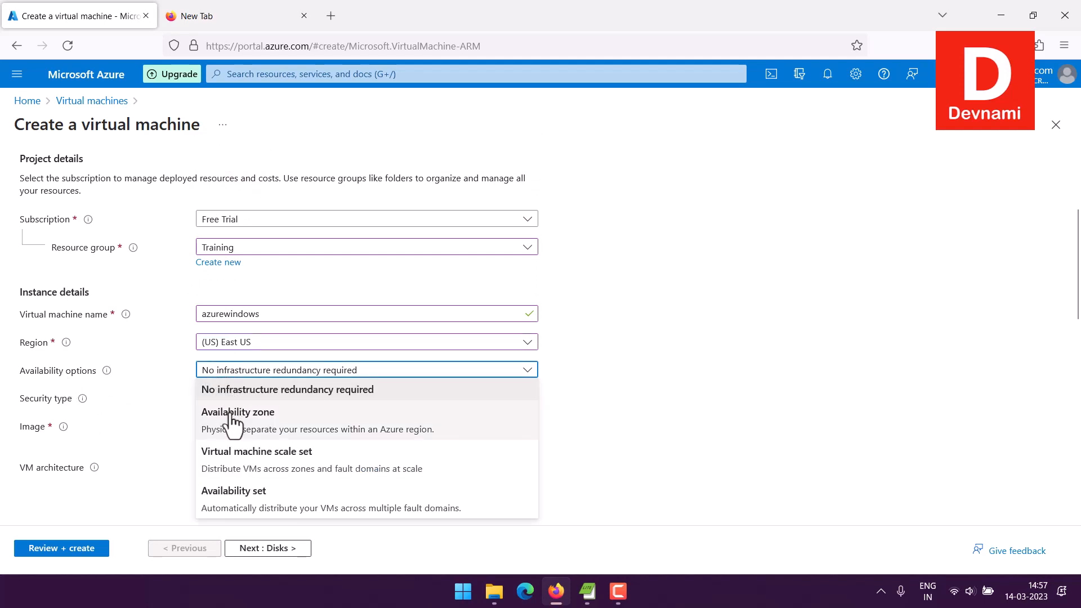
left_click(231, 417)
left_click(218, 399)
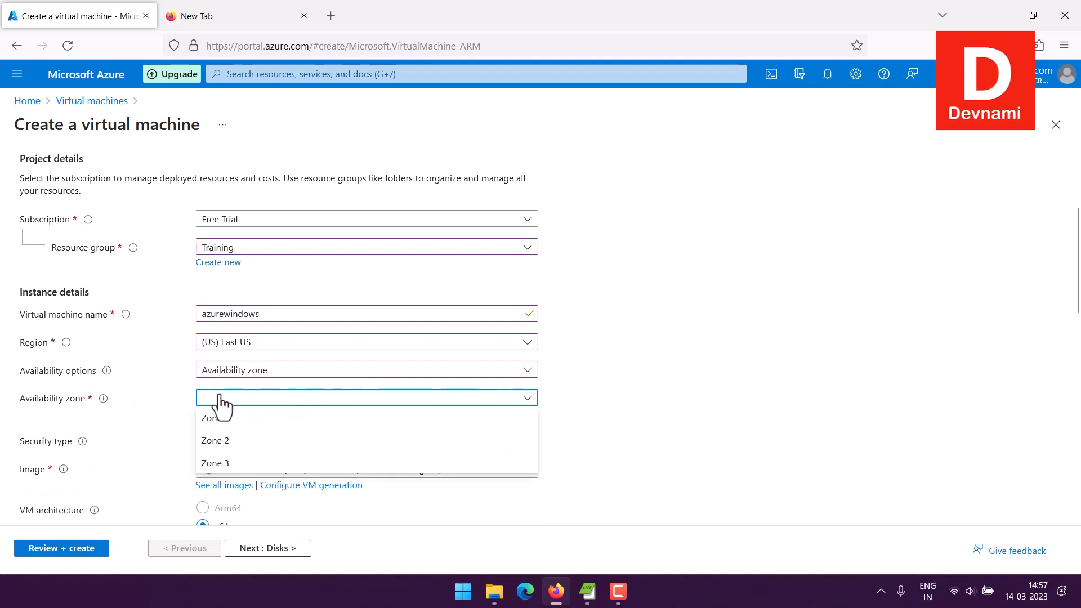
left_click(219, 420)
scroll(789, 376, "down", 1)
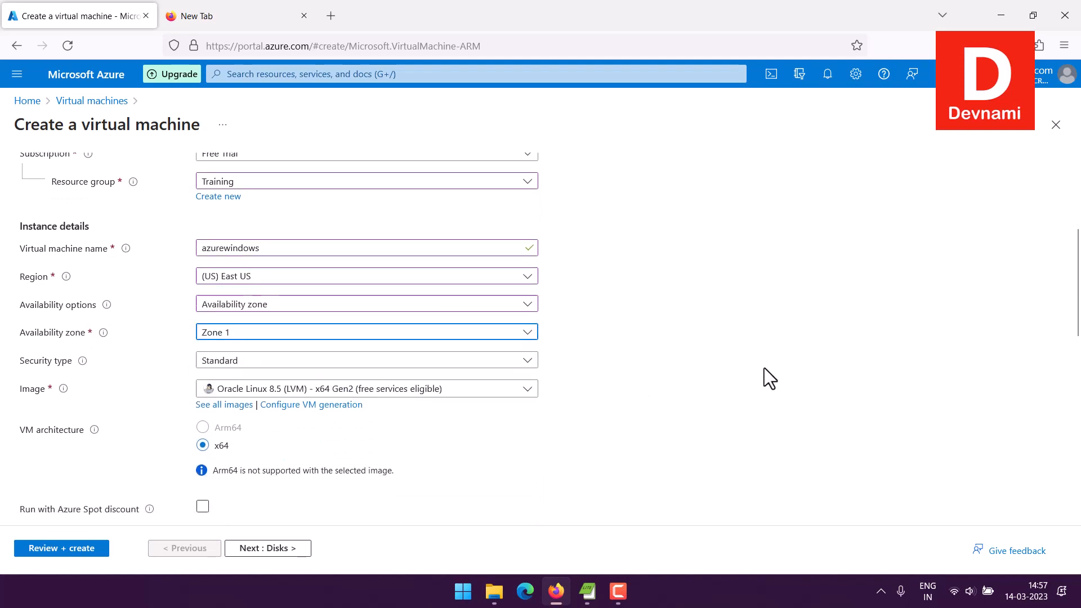
scroll(765, 367, "down", 1)
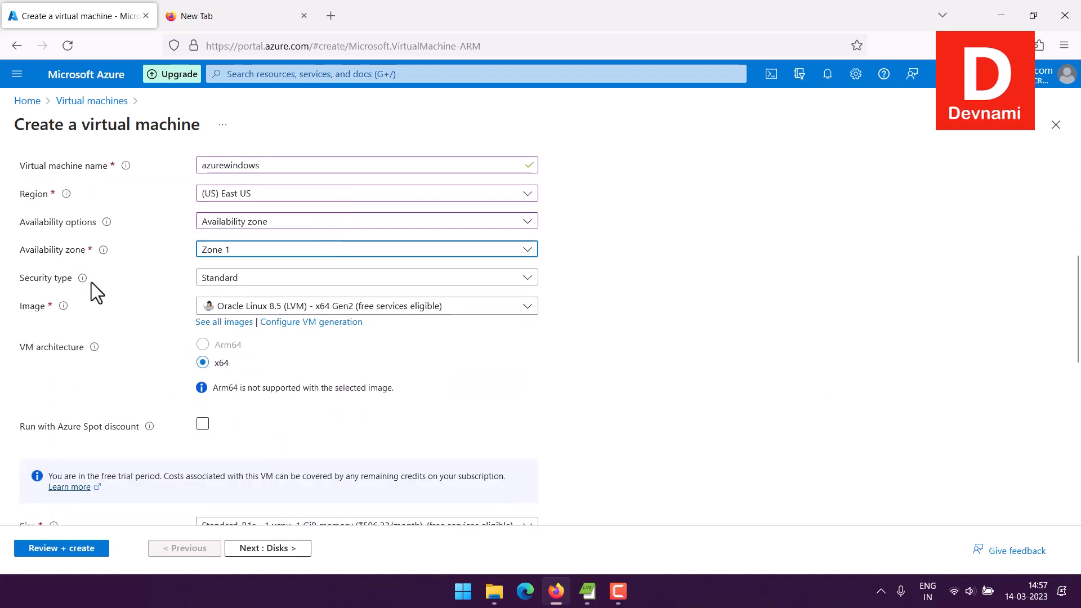
mouse_move(84, 279)
- Choose the Windows Server 2022 Datacenter: Azure Edition - x64 Gen2 image for the VM
left_click(227, 308)
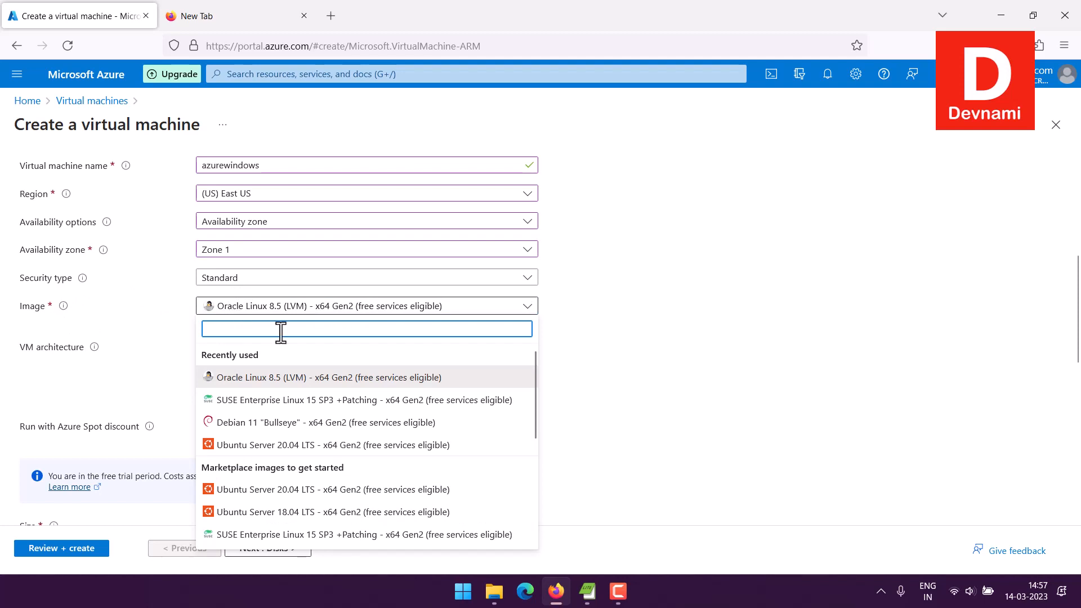
scroll(515, 424, "down", 5)
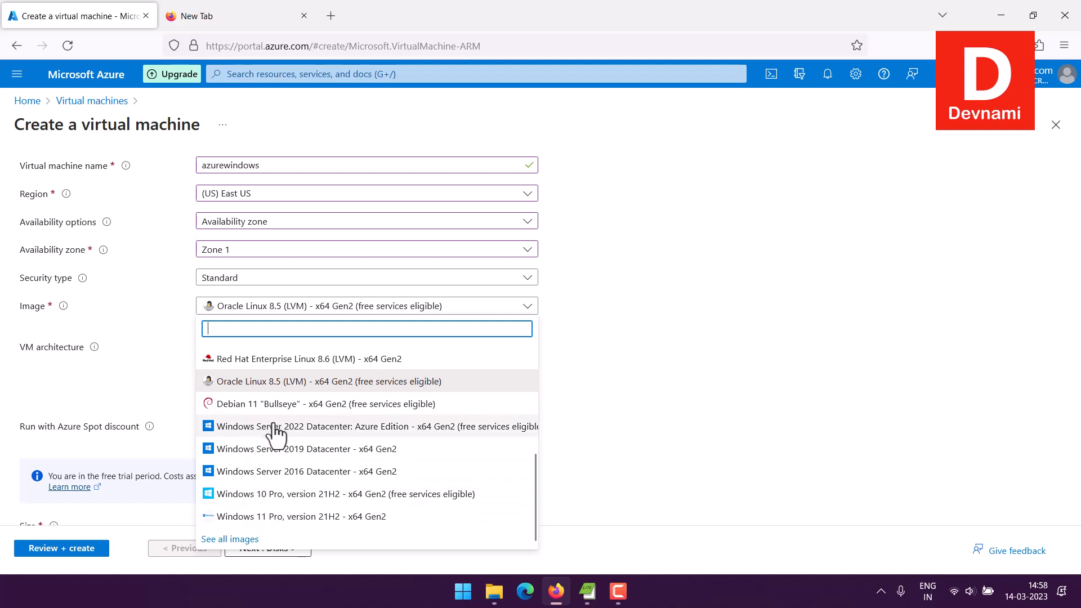
left_click(387, 430)
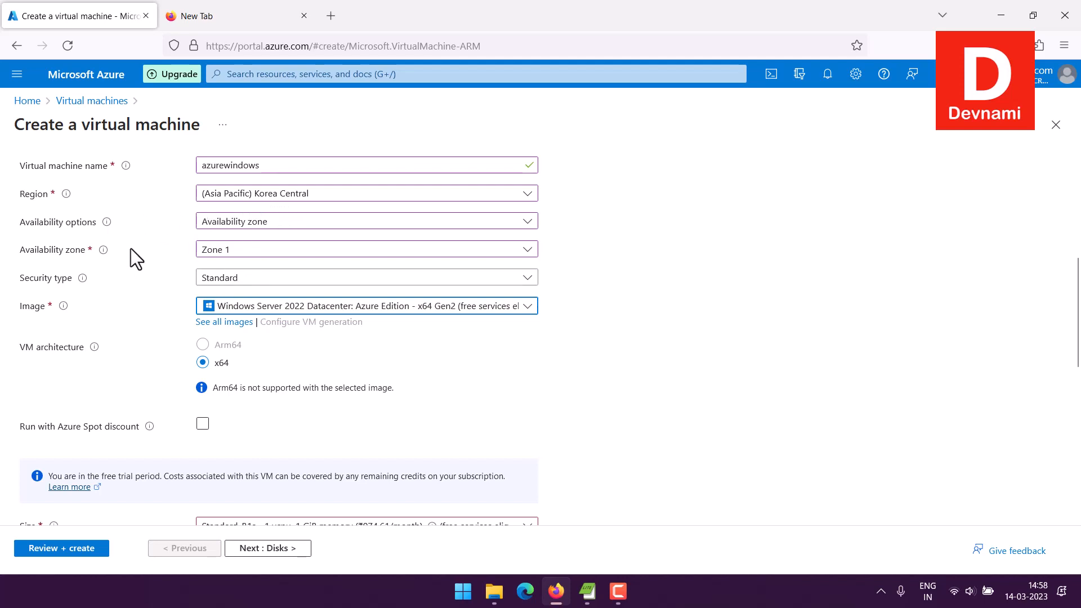
scroll(134, 258, "down", 5)
scroll(136, 259, "down", 1)
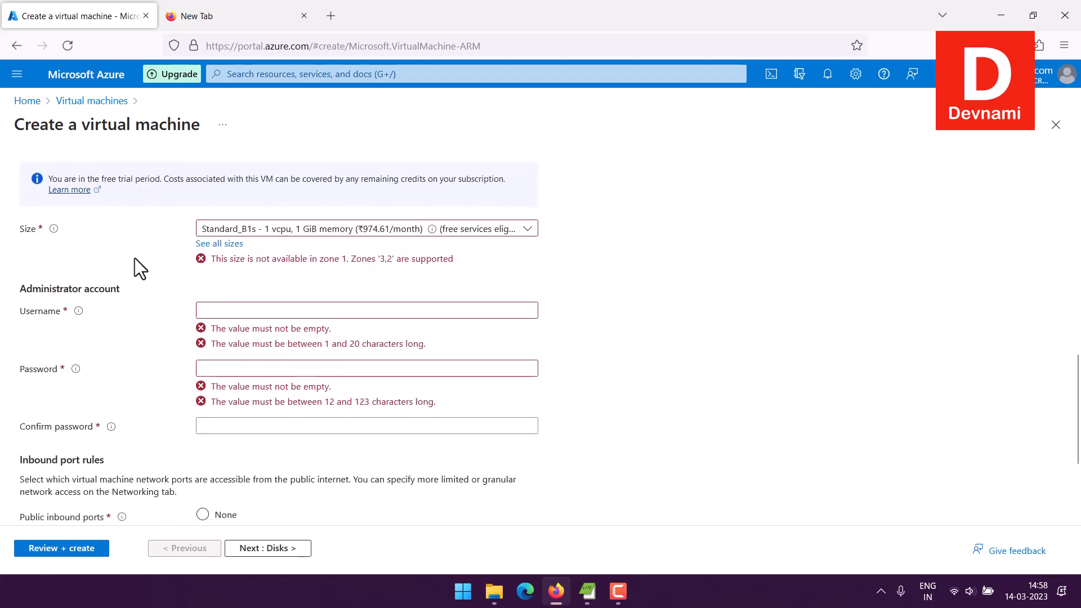
- Show the full list of VM sizes available in Korea Central
left_click(358, 239)
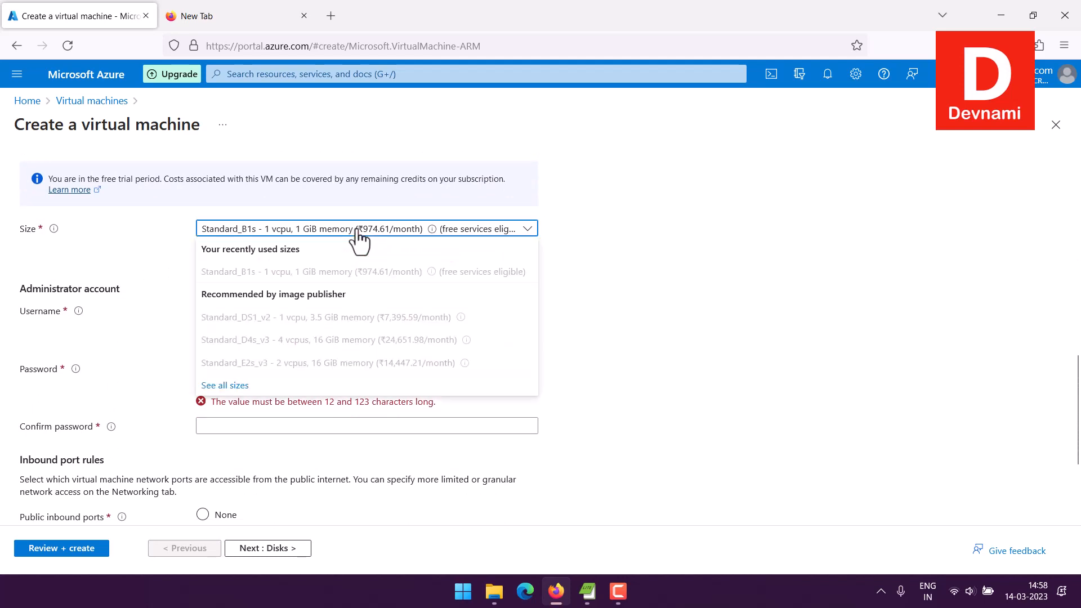
left_click(231, 385)
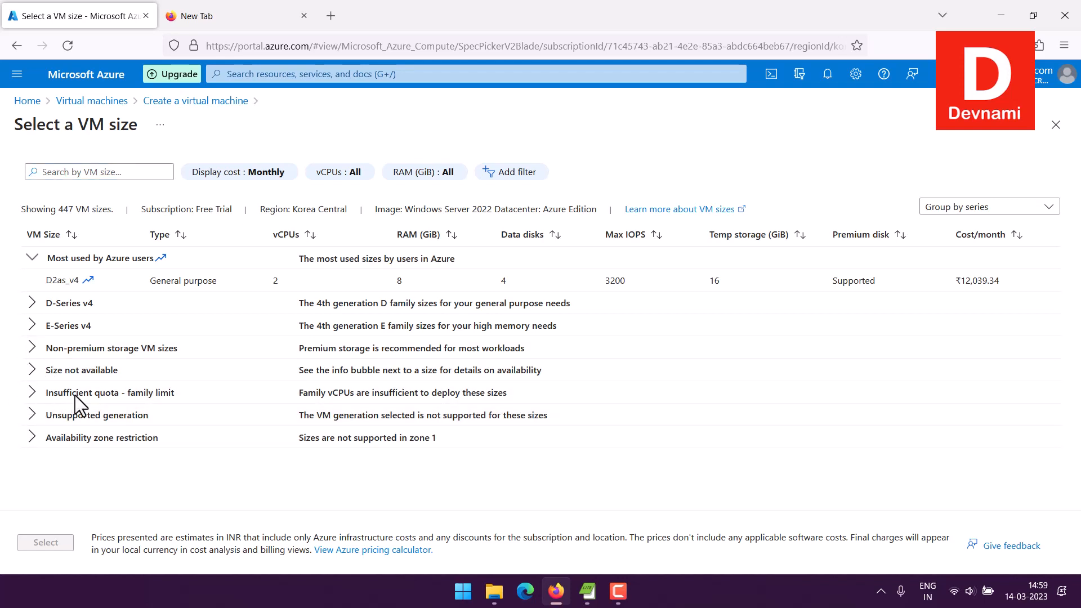
- Select Standard_D4as_v4 (4 vCPUs, 16 GiB) from the D-Series v4 sizes
left_click(164, 397)
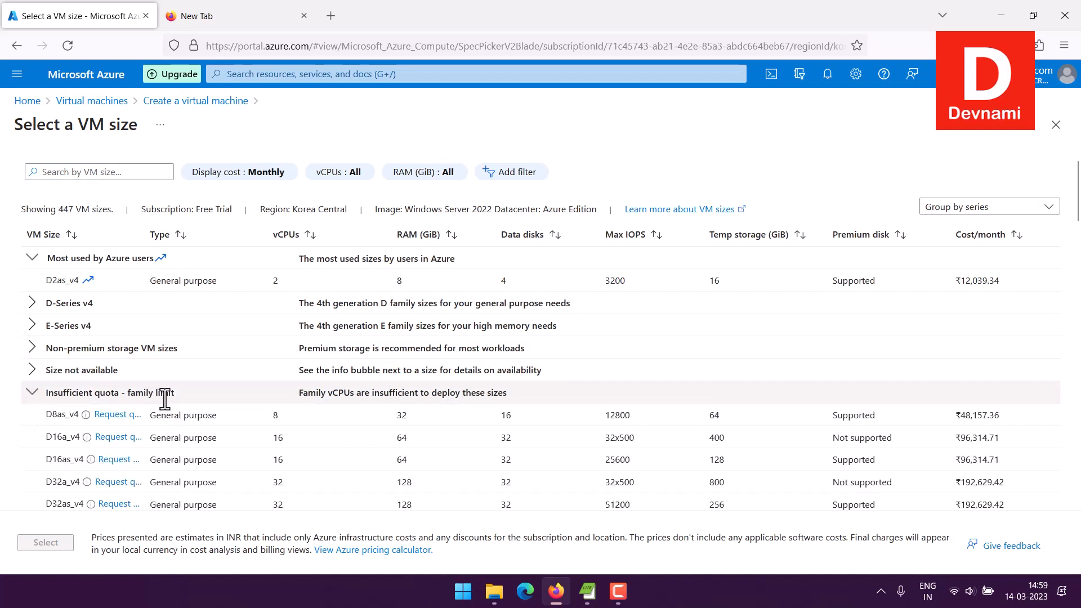
left_click(31, 393)
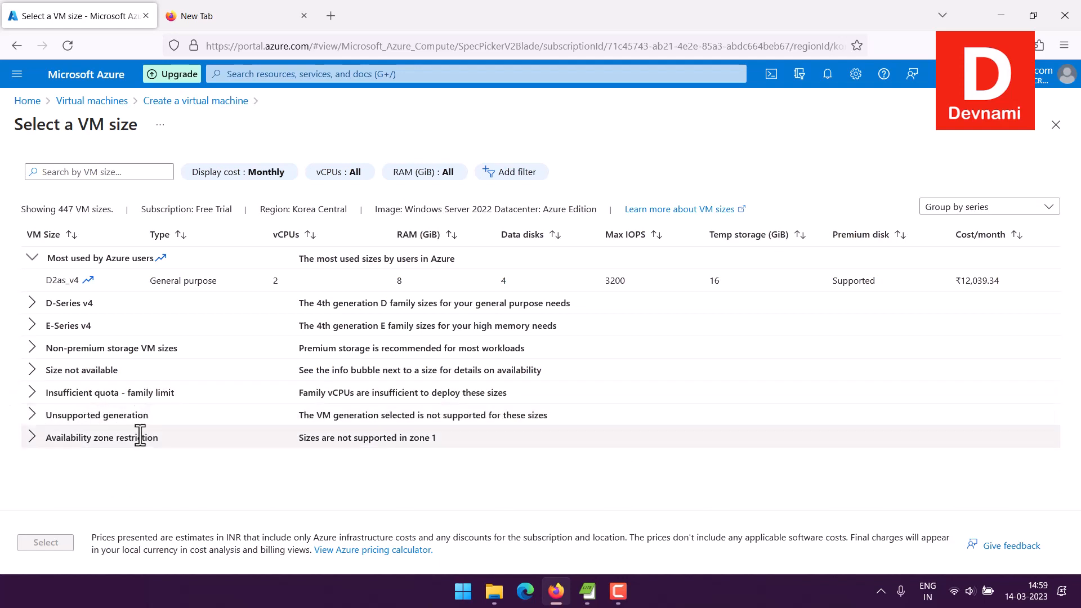
left_click(32, 305)
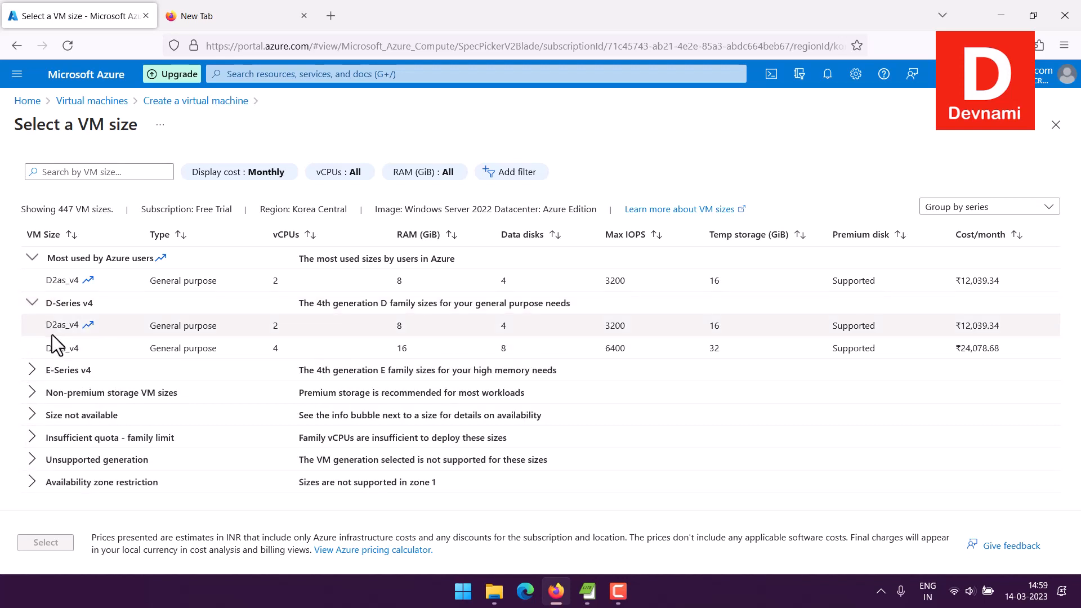
double_click(283, 347)
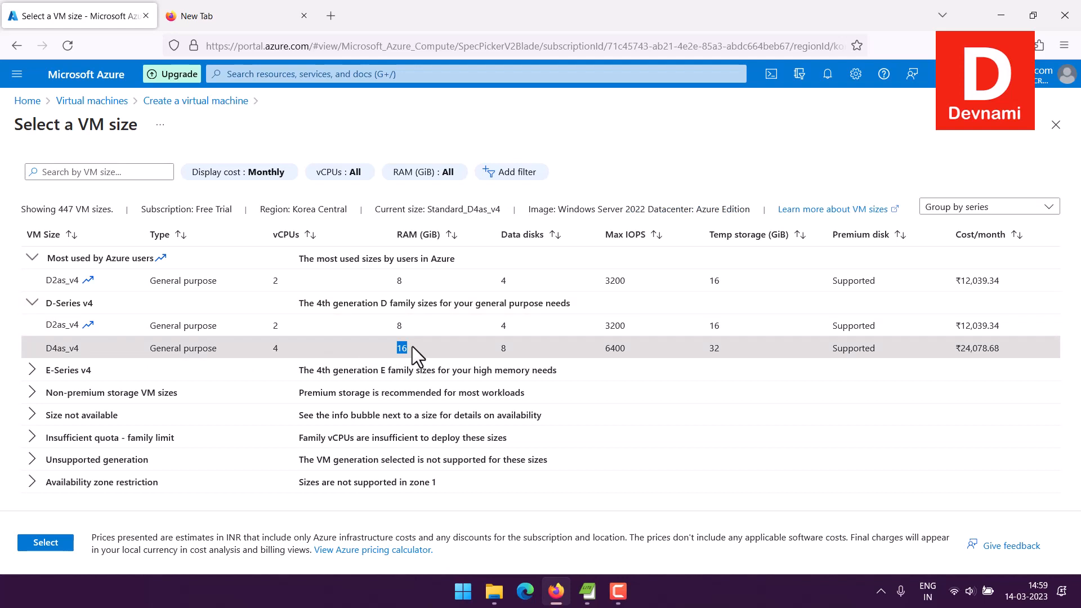
double_click(62, 348)
left_click(43, 343)
left_click(88, 287)
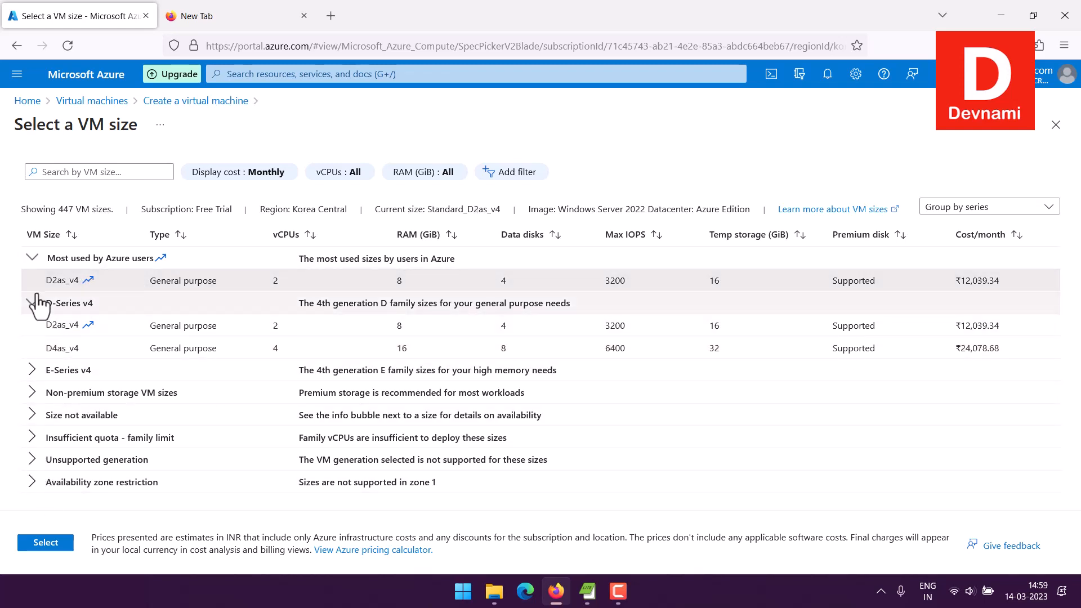
left_click(32, 258)
left_click(65, 326)
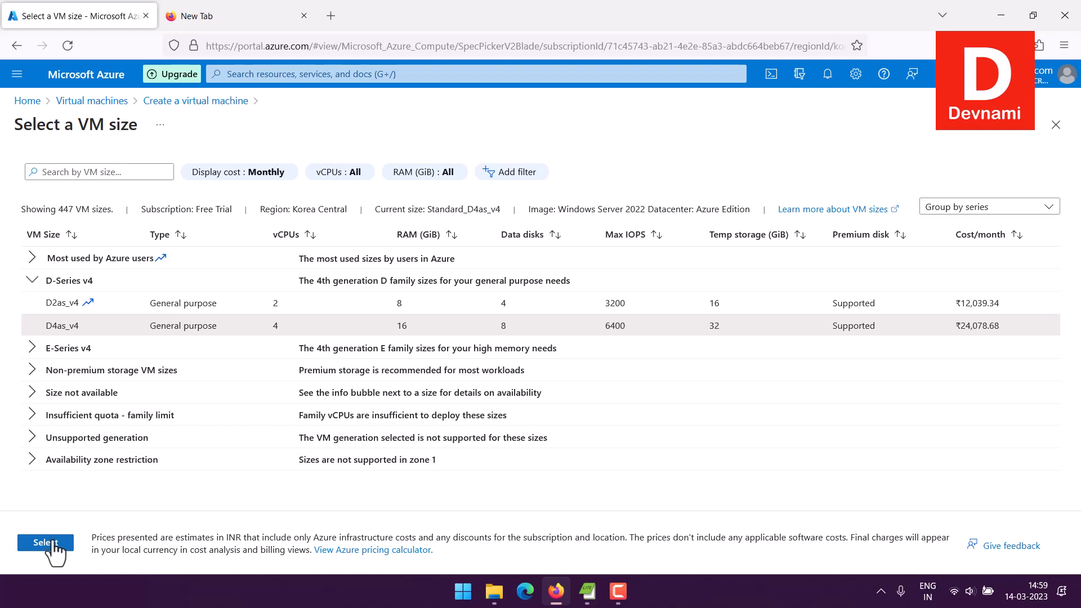
left_click(53, 542)
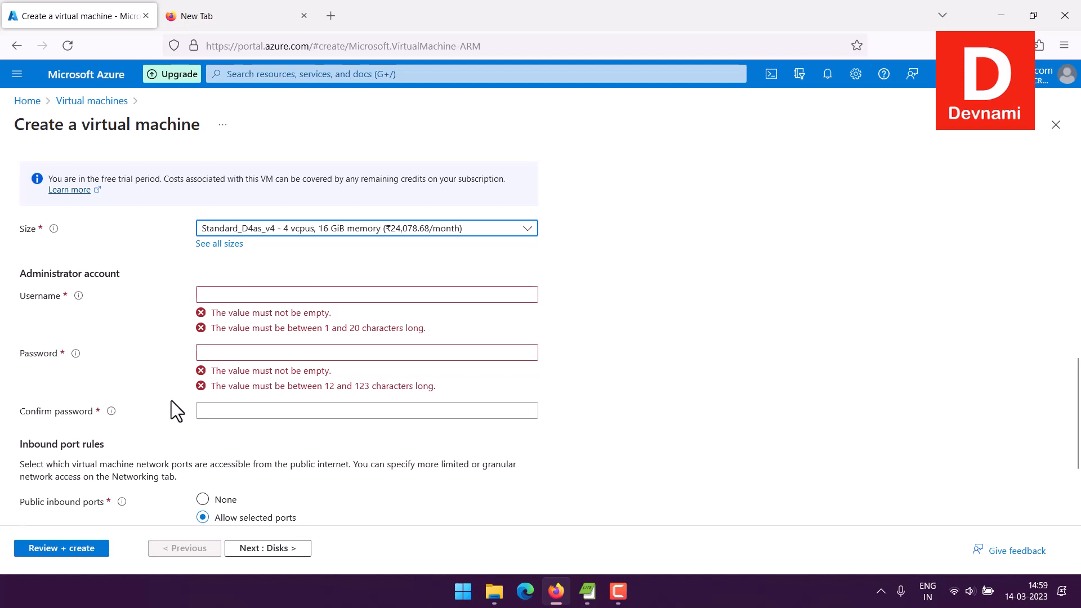
- Enter the administrator account username for the new VM
left_click(220, 295)
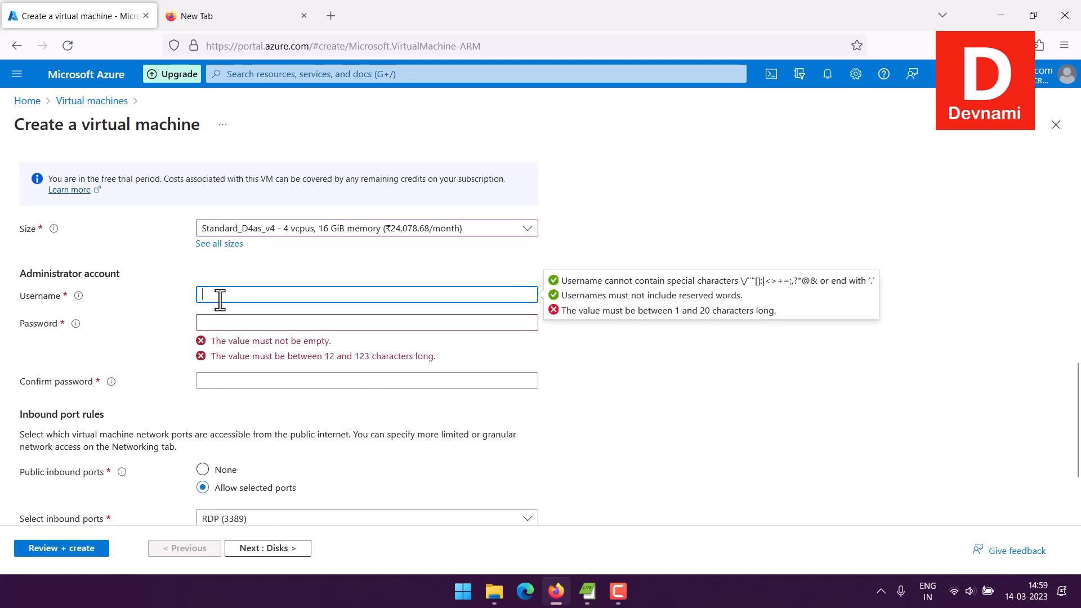
type("mahesh")
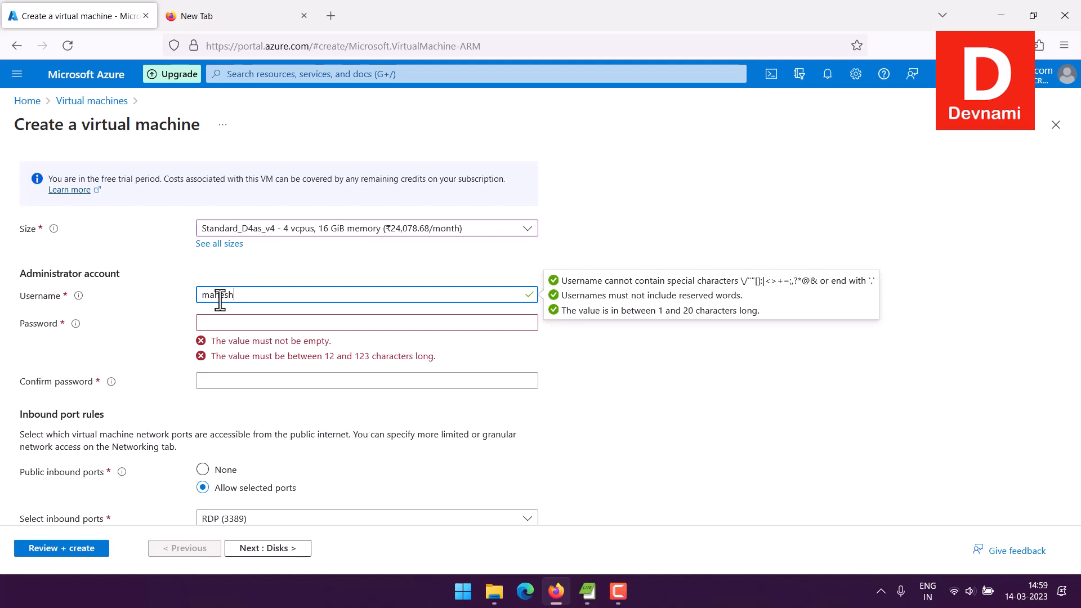
scroll(684, 395, "down", 2)
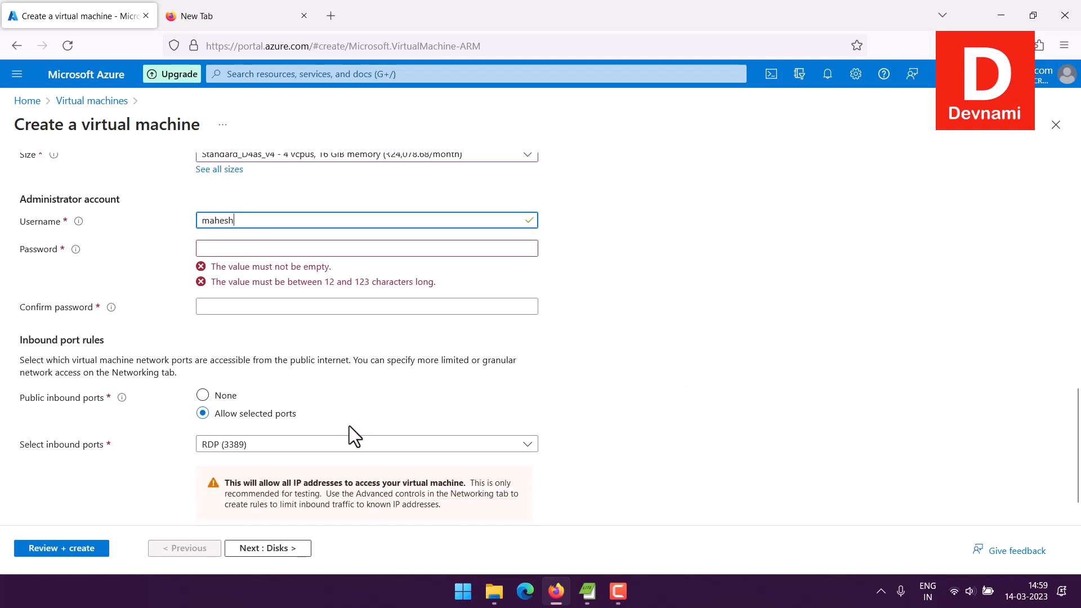
left_click(254, 445)
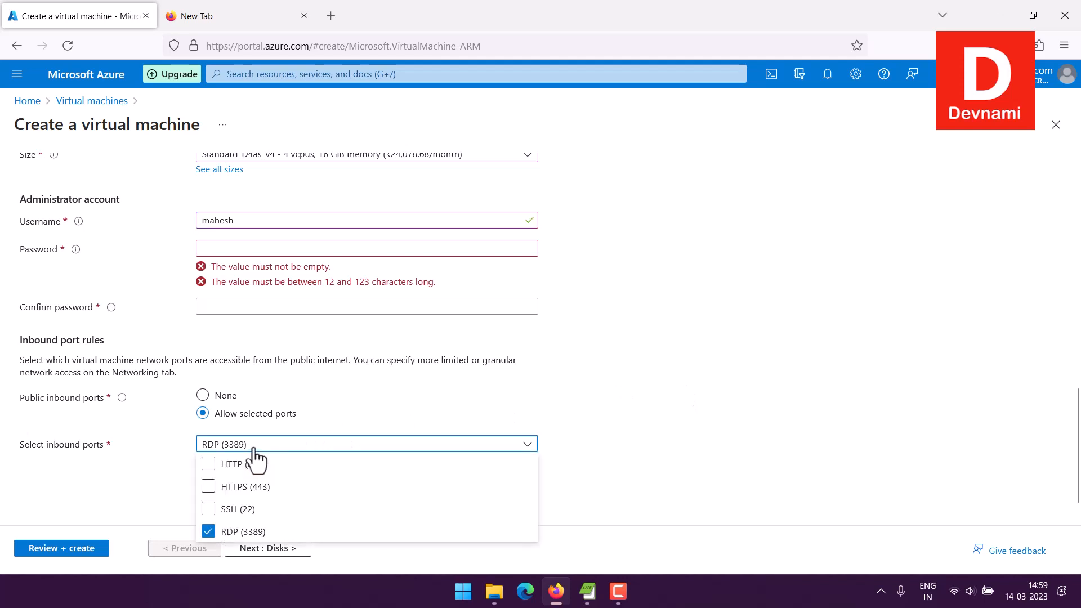
- Allow HTTP (80) and SSH (22) alongside RDP, then proceed to Review + create
left_click(251, 464)
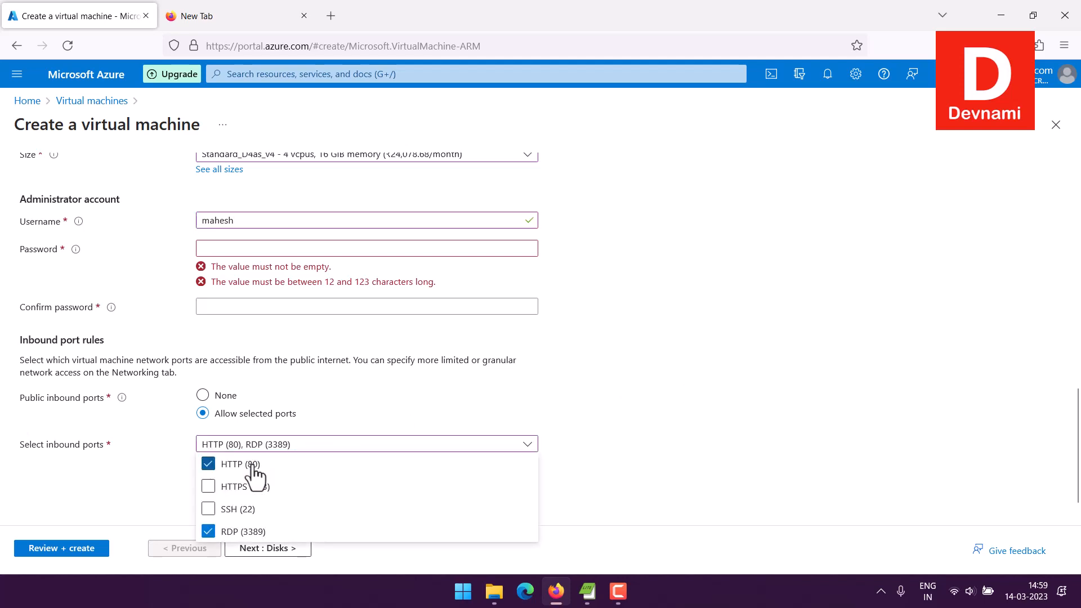
left_click(247, 509)
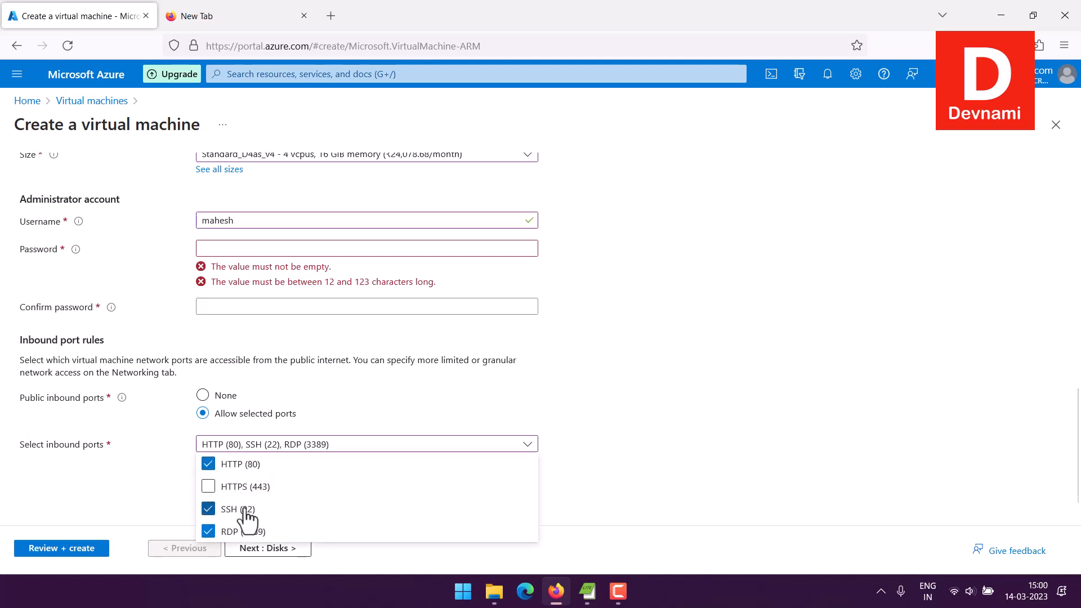
left_click(163, 464)
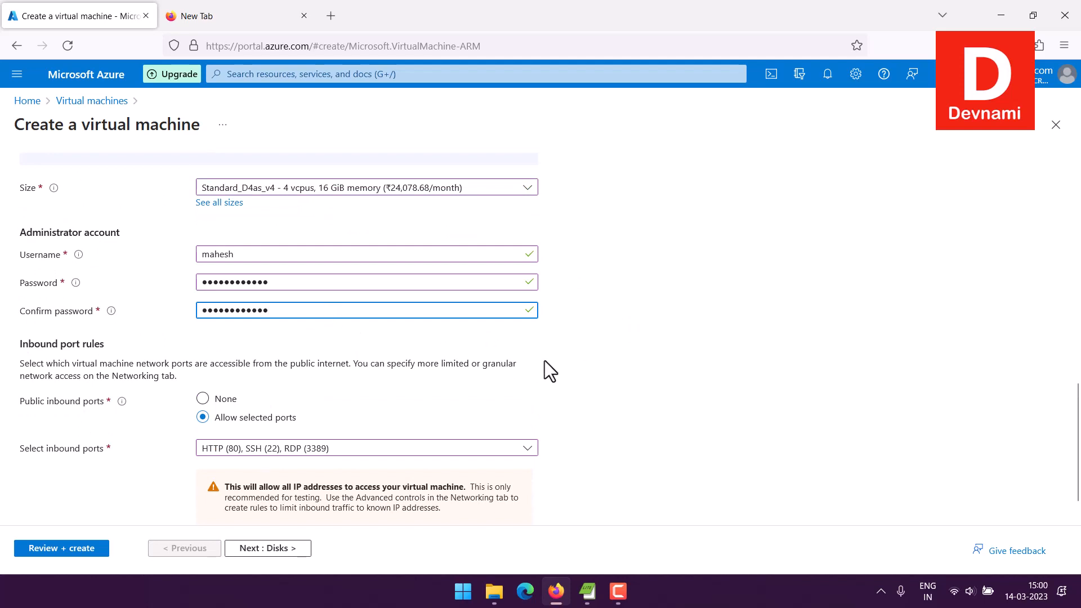
scroll(545, 362, "down", 1)
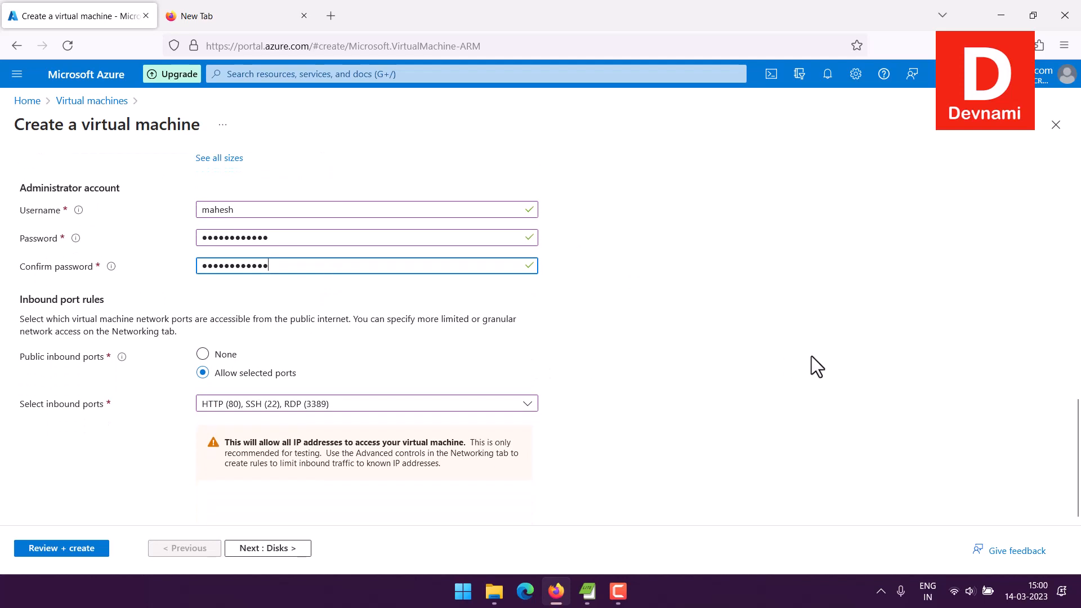
left_click(57, 550)
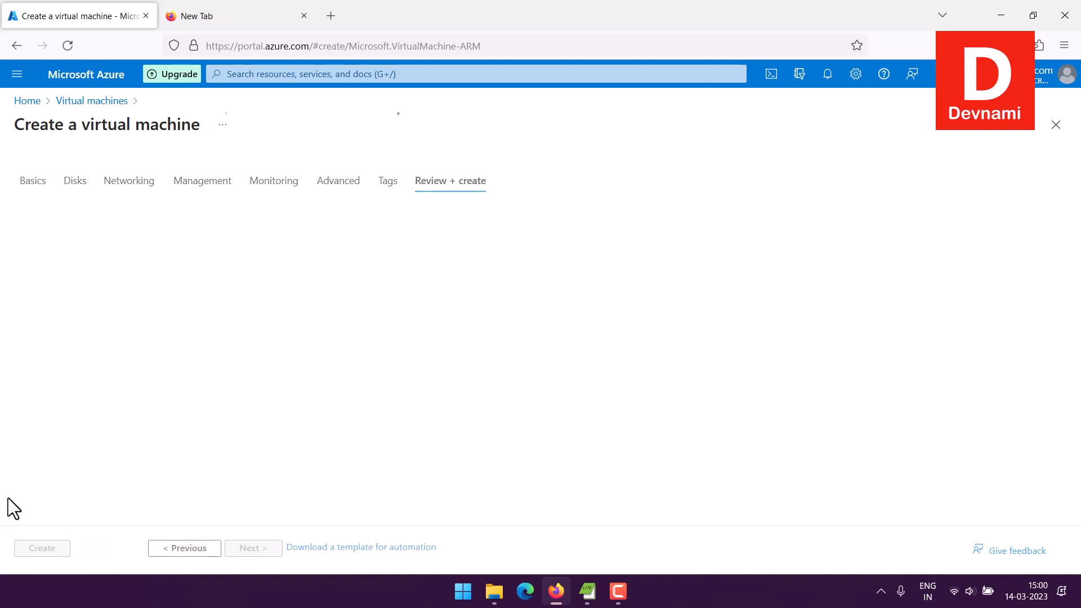
- Launch Remote Desktop Connection via a Windows search for 'Remote' and move it to the lower right
left_click(464, 592)
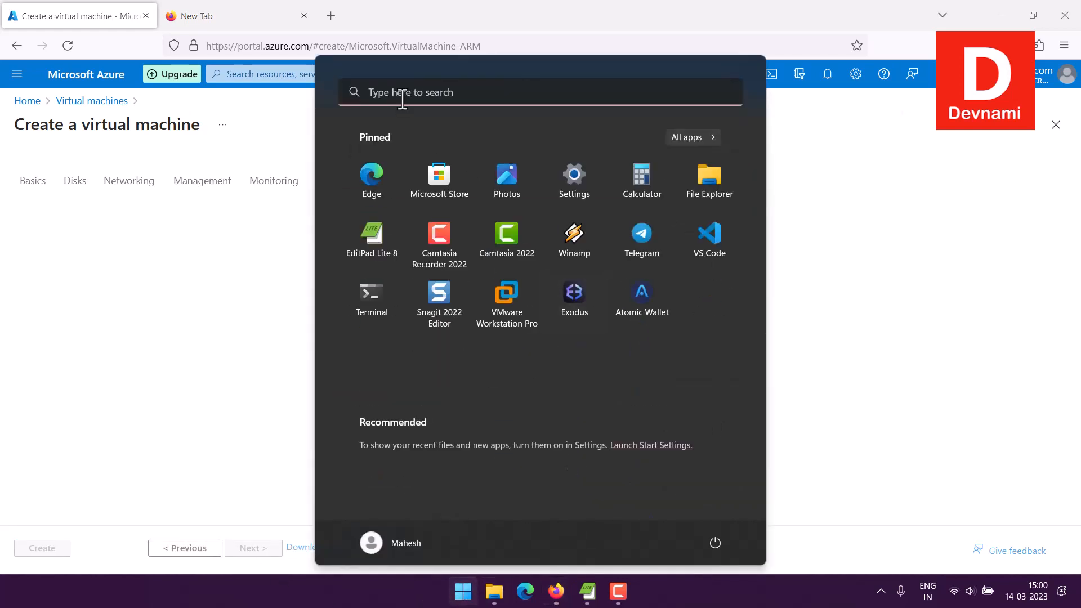
left_click(403, 99)
type("Remote")
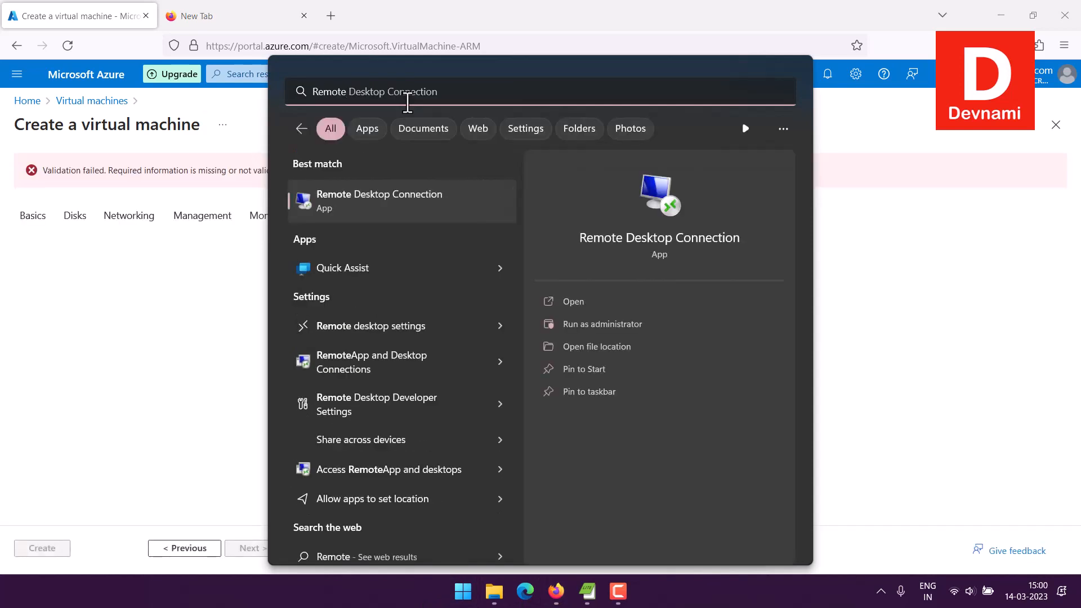
left_click(597, 298)
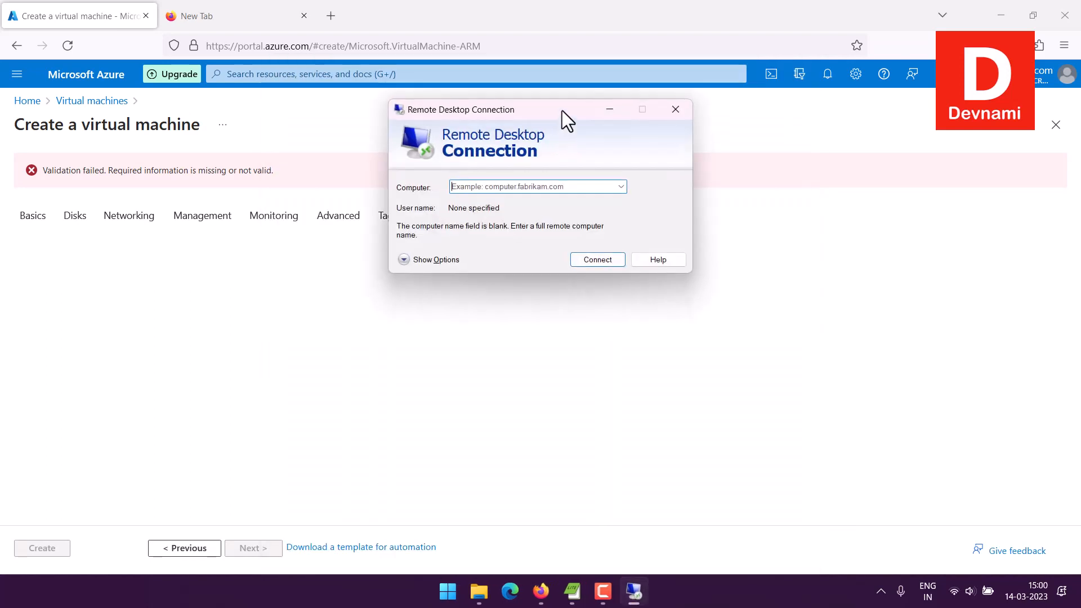
left_click_drag(562, 110, 898, 403)
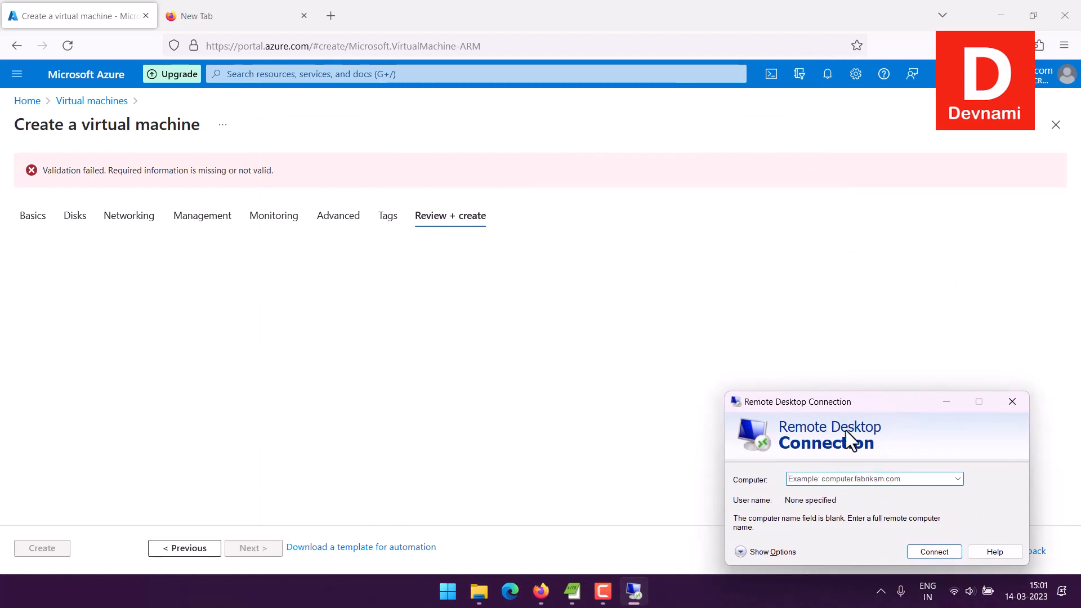
left_click(387, 219)
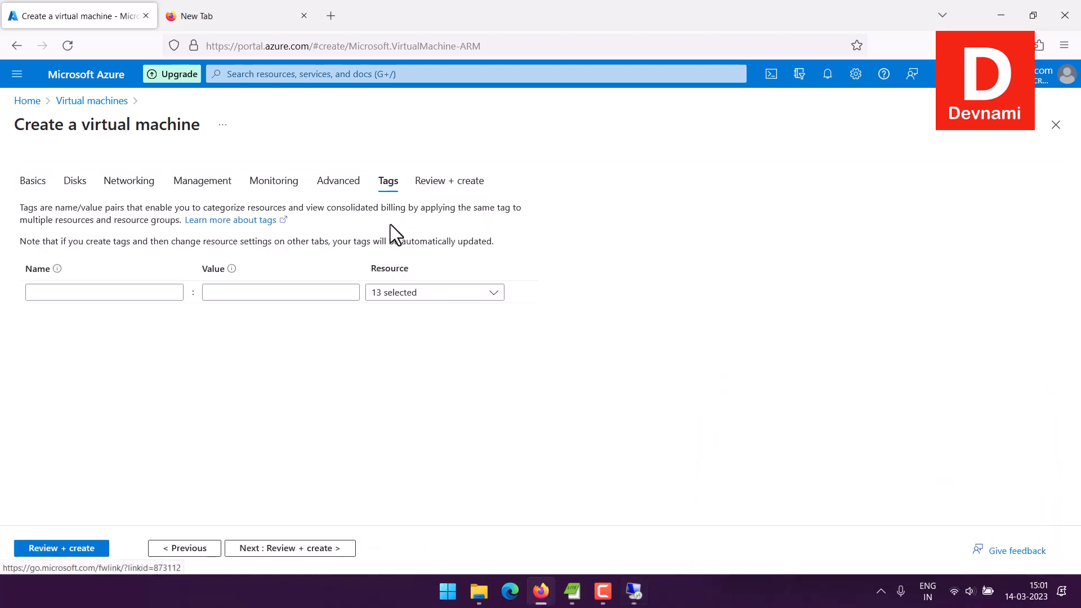
- Rerun validation, review the summary, and create the azurewindows VM
left_click(454, 182)
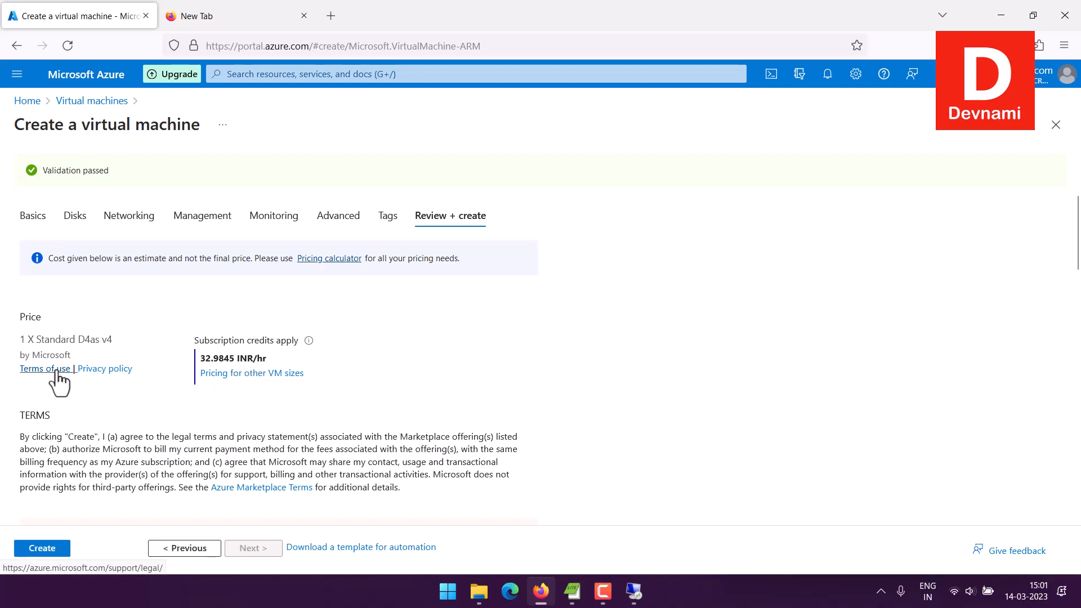
scroll(4, 397, "down", 3)
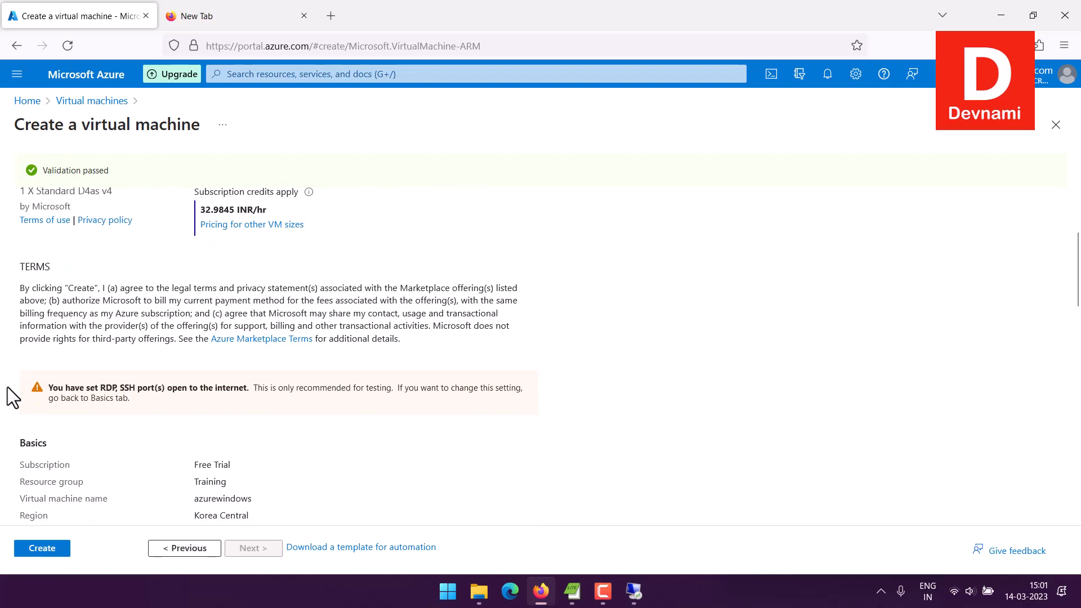
scroll(12, 393, "down", 8)
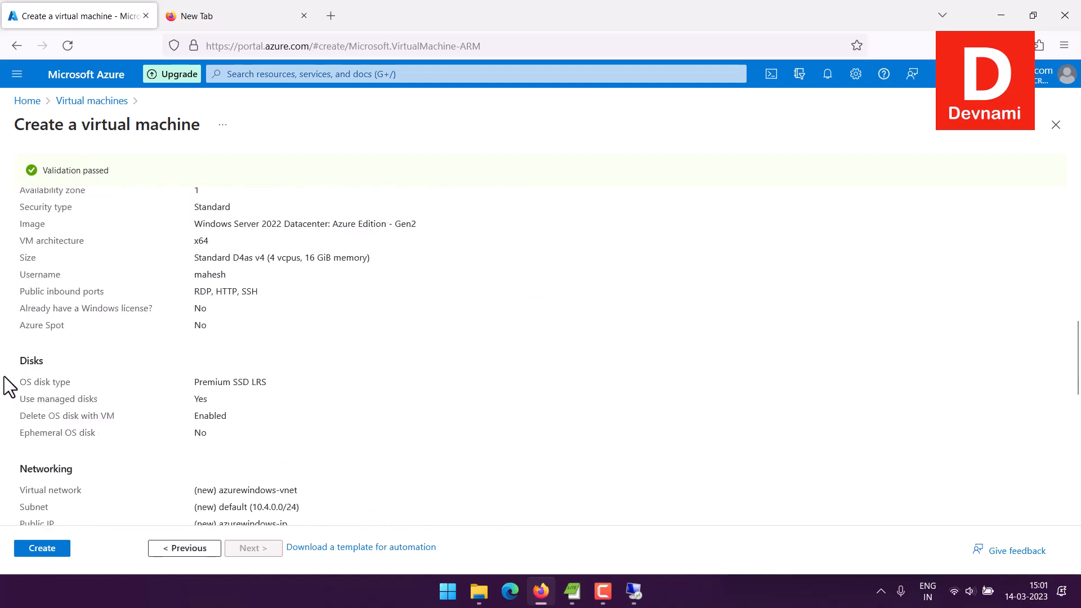
scroll(8, 387, "down", 8)
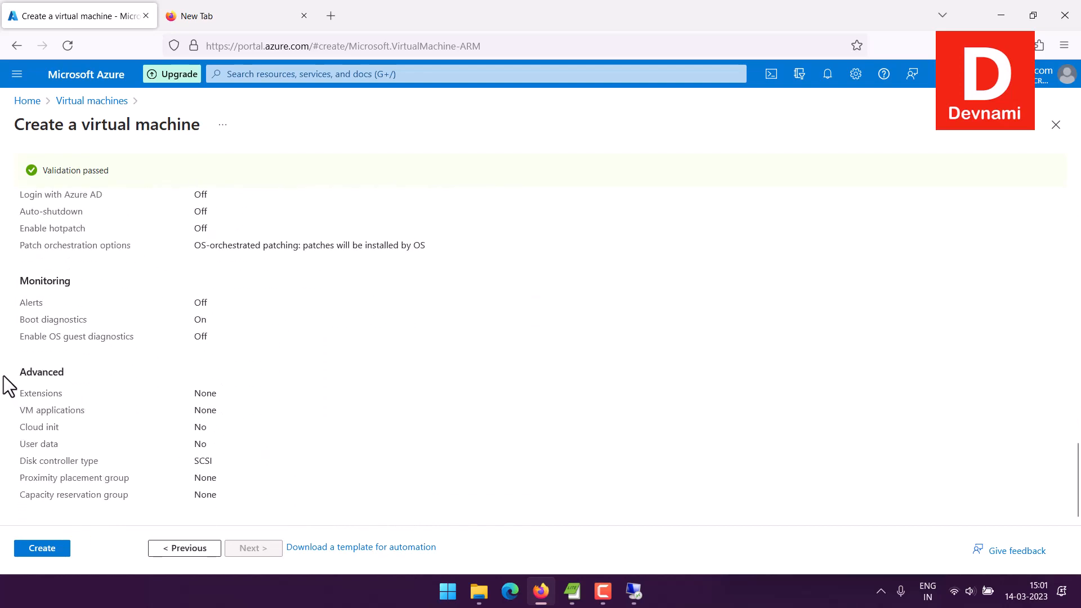
left_click(54, 555)
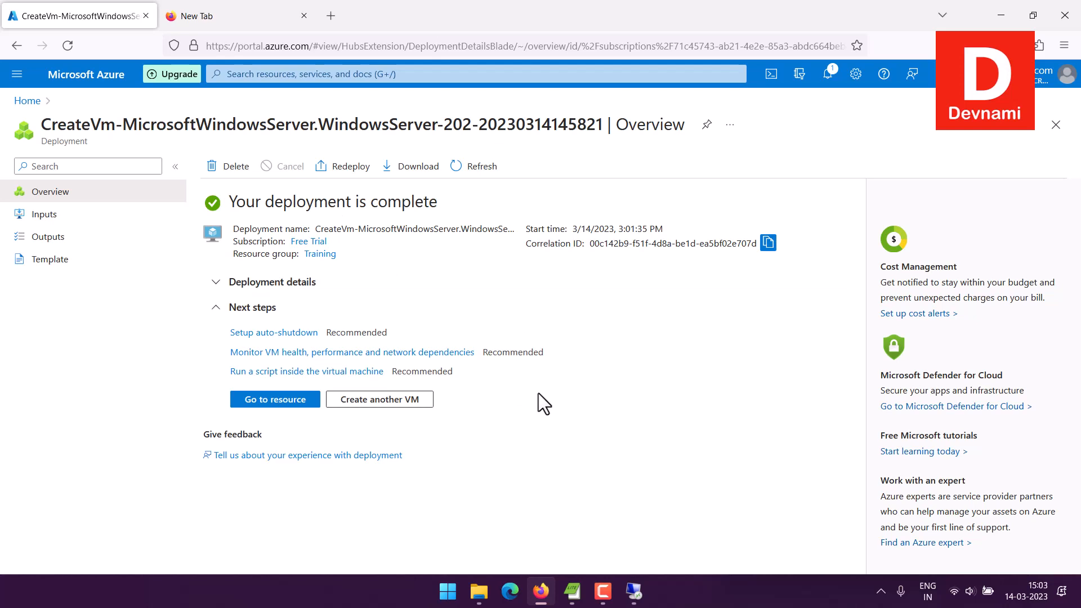
- Bring Remote Desktop Connection back up and move it toward the screen centre
left_click(601, 595)
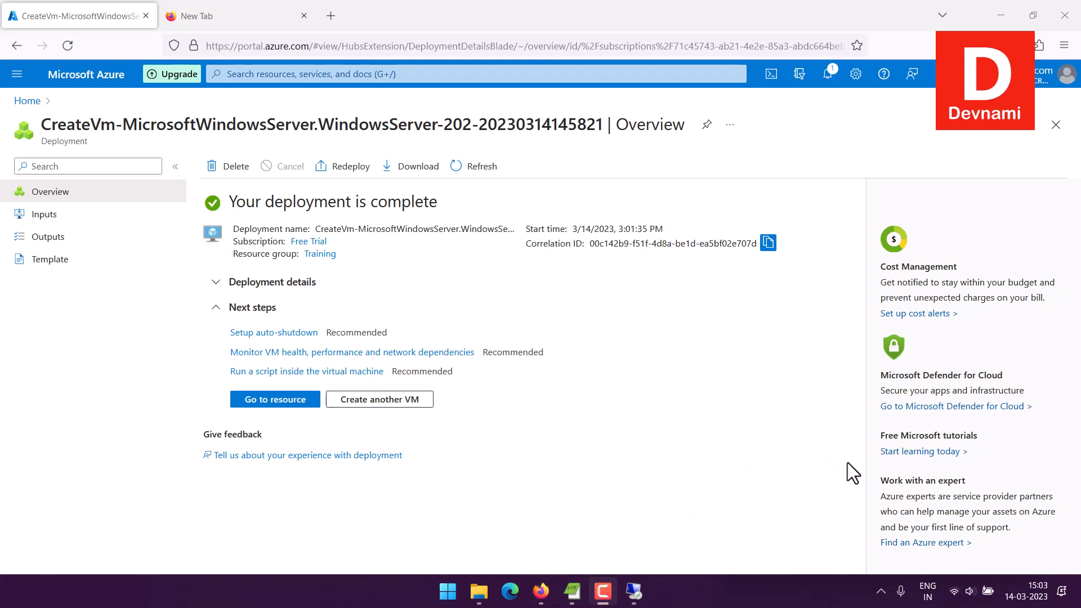
left_click(634, 592)
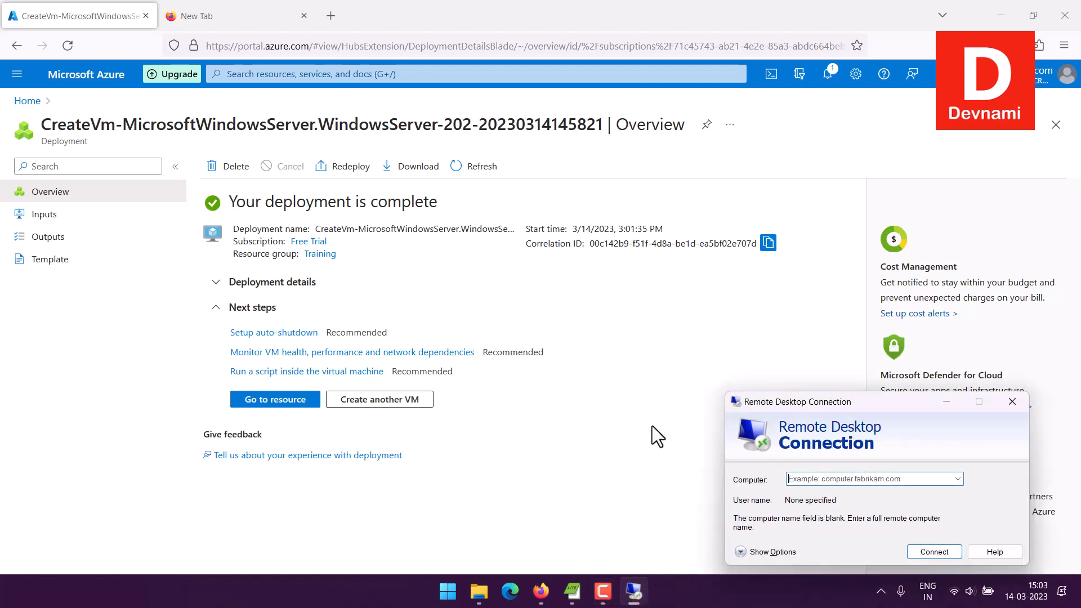
left_click_drag(805, 402, 610, 280)
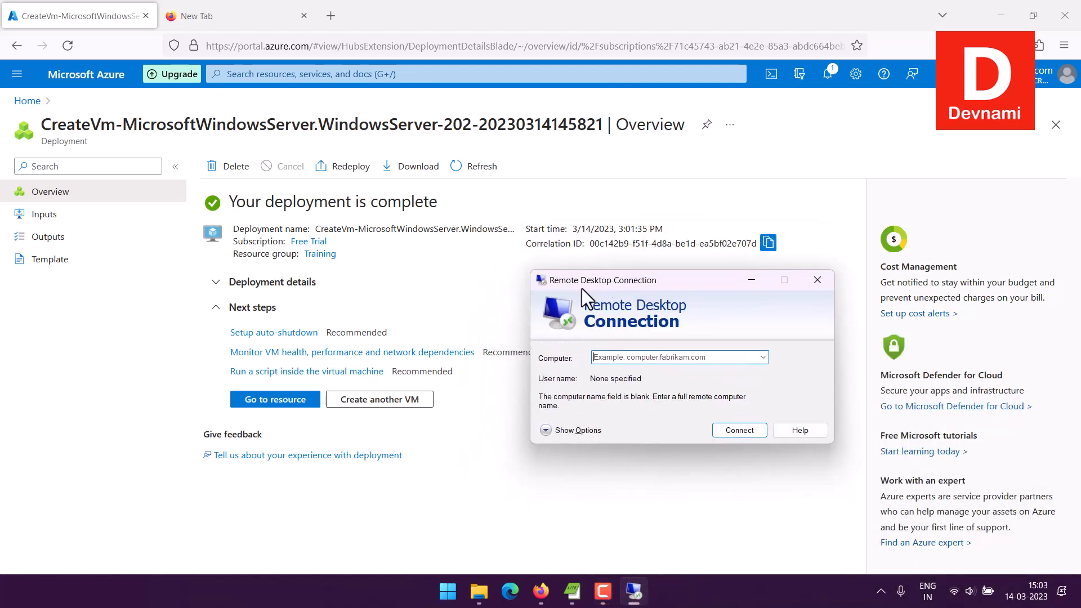
- Go to the azurewindows VM, collapse its resource menu, and check Running status and IP 20.41.119.25
left_click(254, 404)
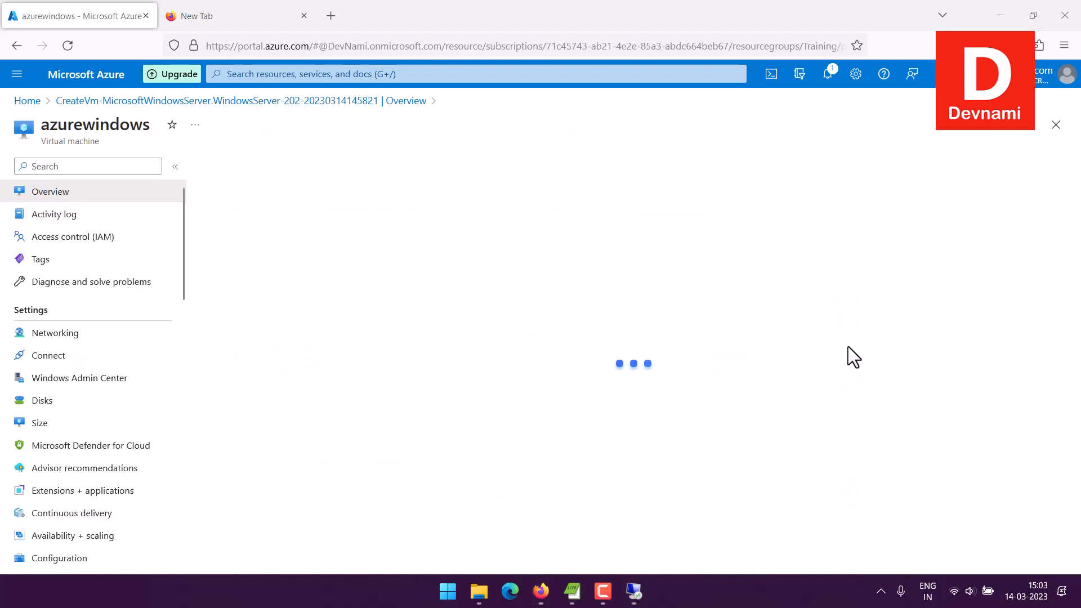
left_click(175, 166)
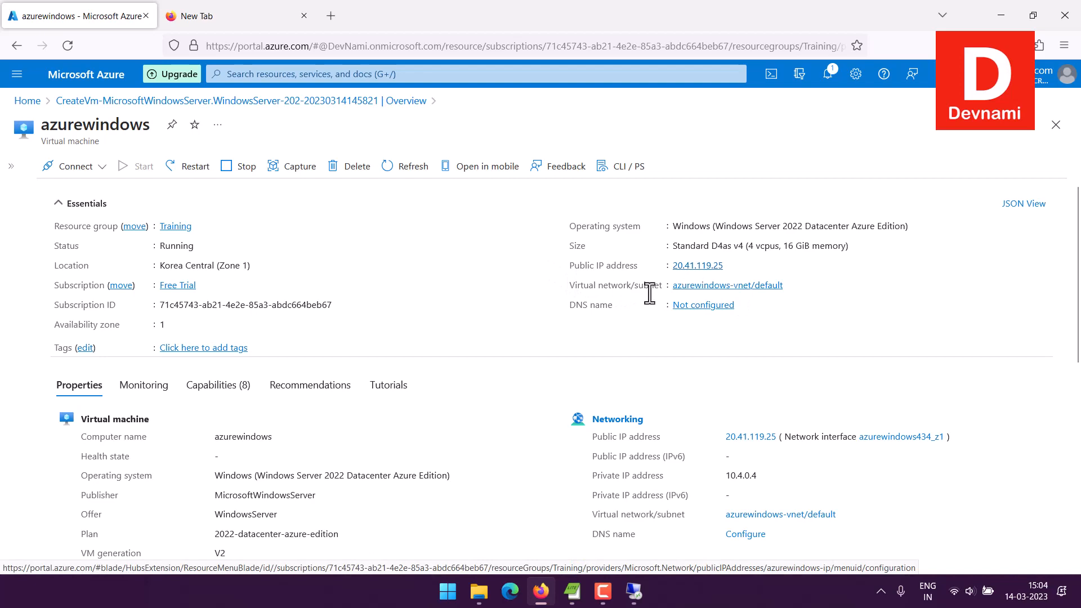
scroll(535, 347, "down", 5)
scroll(533, 333, "down", 2)
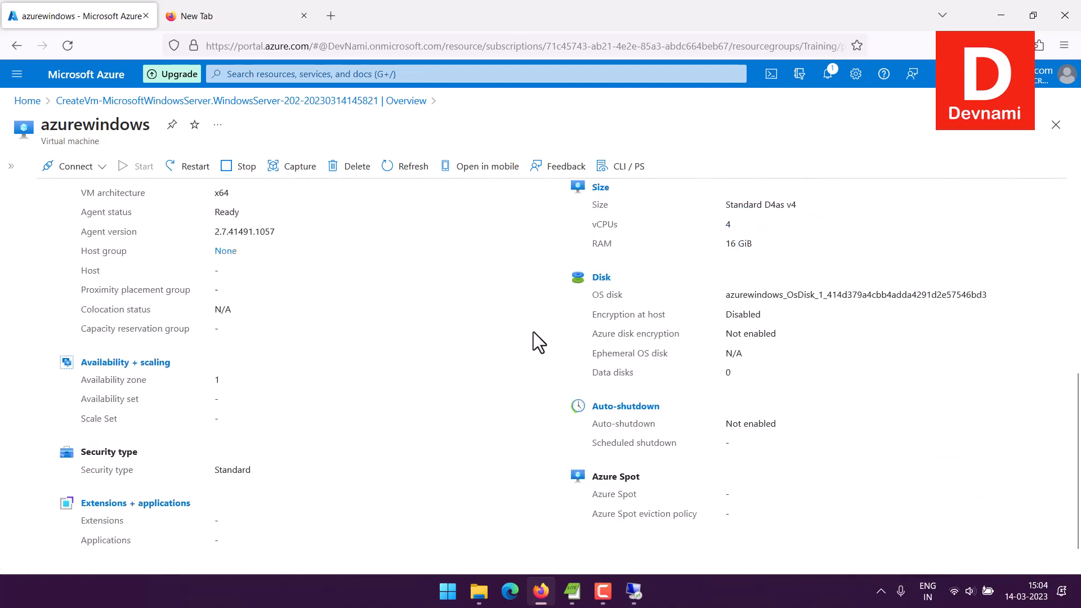
scroll(532, 330, "up", 8)
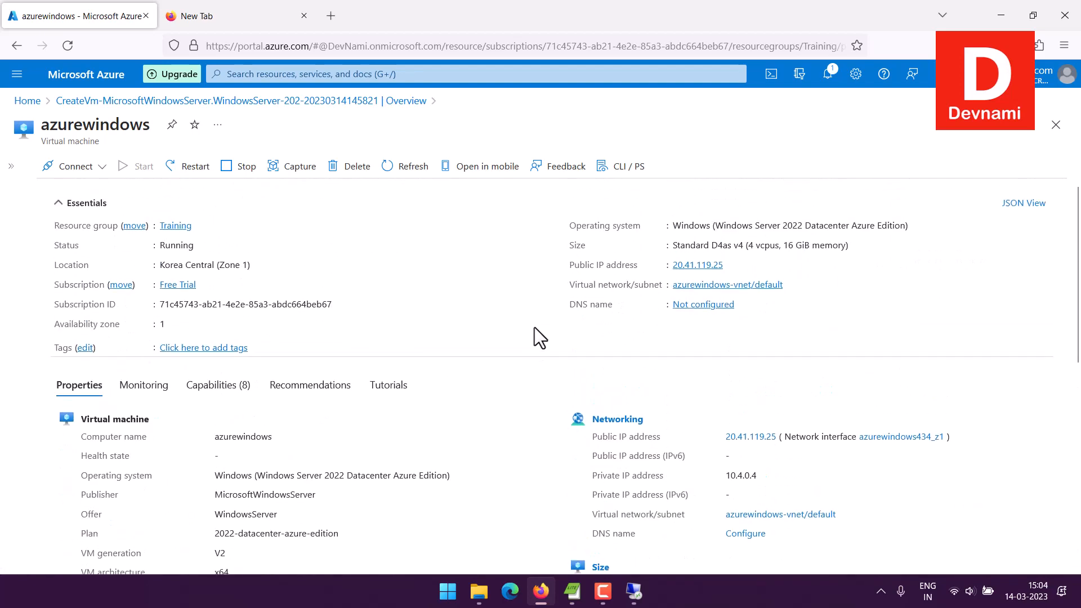
- Copy the VM's public IP 20.41.119.25 into Remote Desktop Connection and connect
left_click(633, 593)
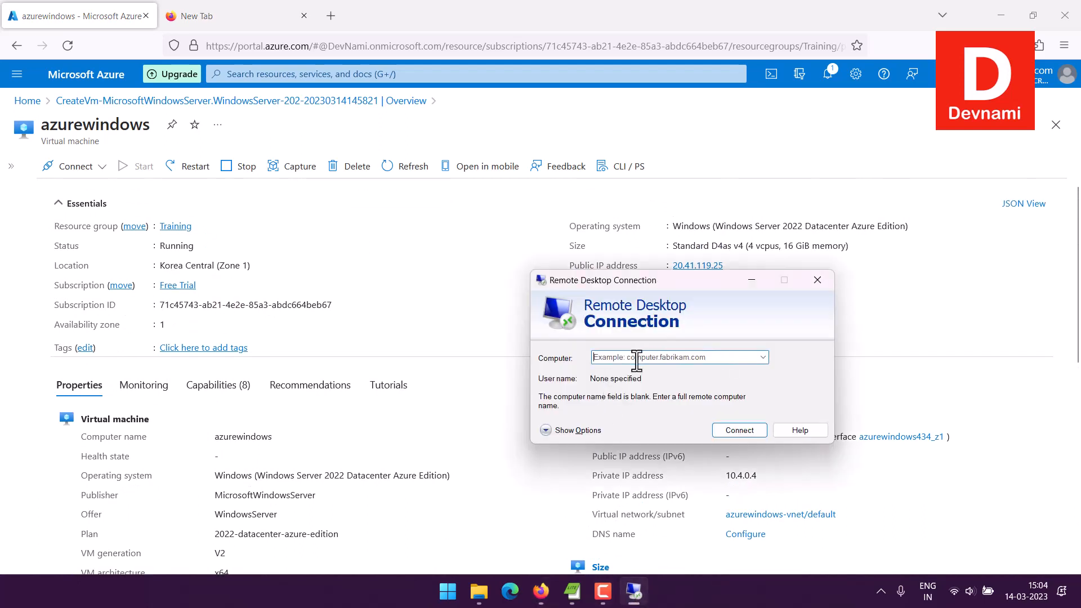
left_click_drag(680, 280, 404, 275)
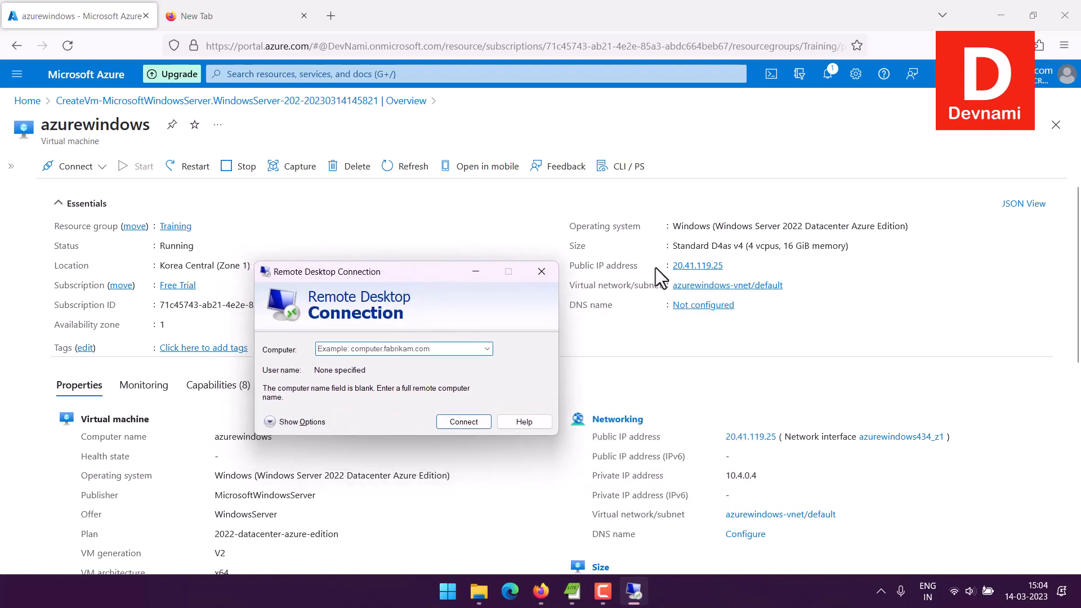
left_click(732, 265)
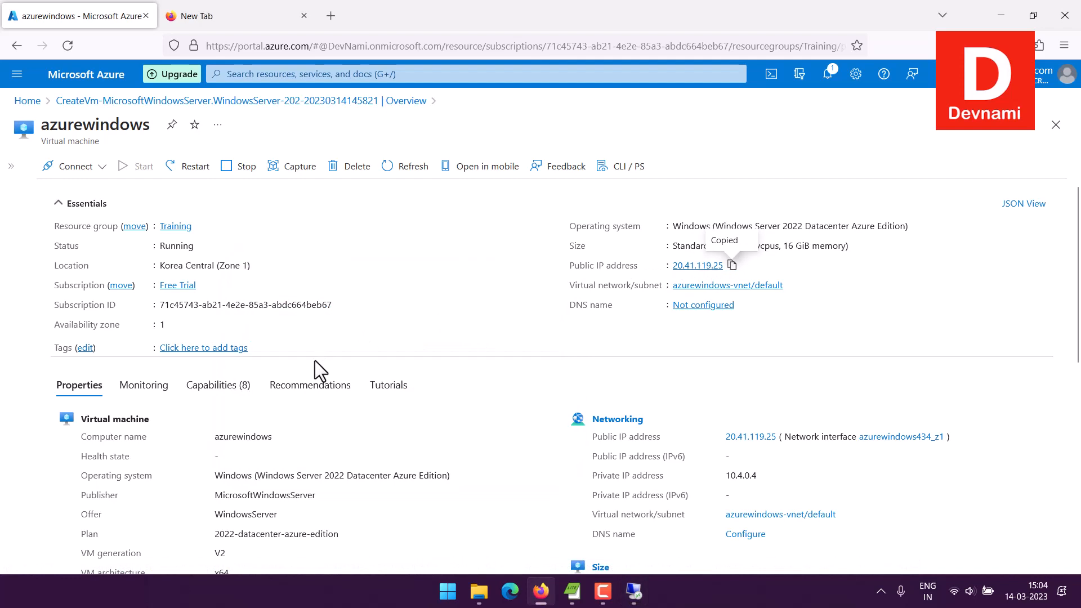
left_click(633, 591)
key("ctrl+v")
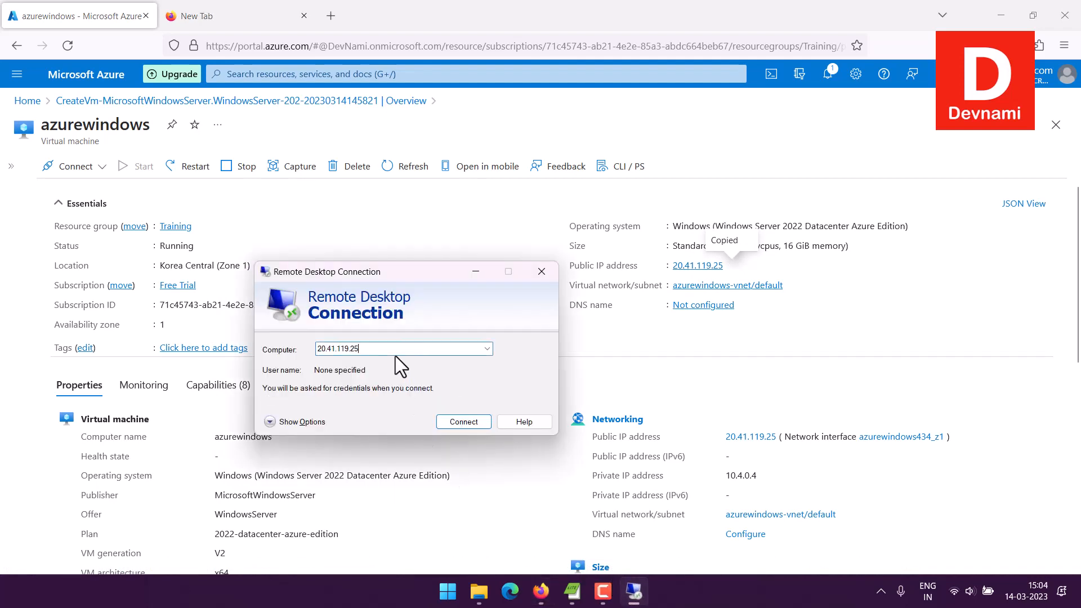
left_click(465, 420)
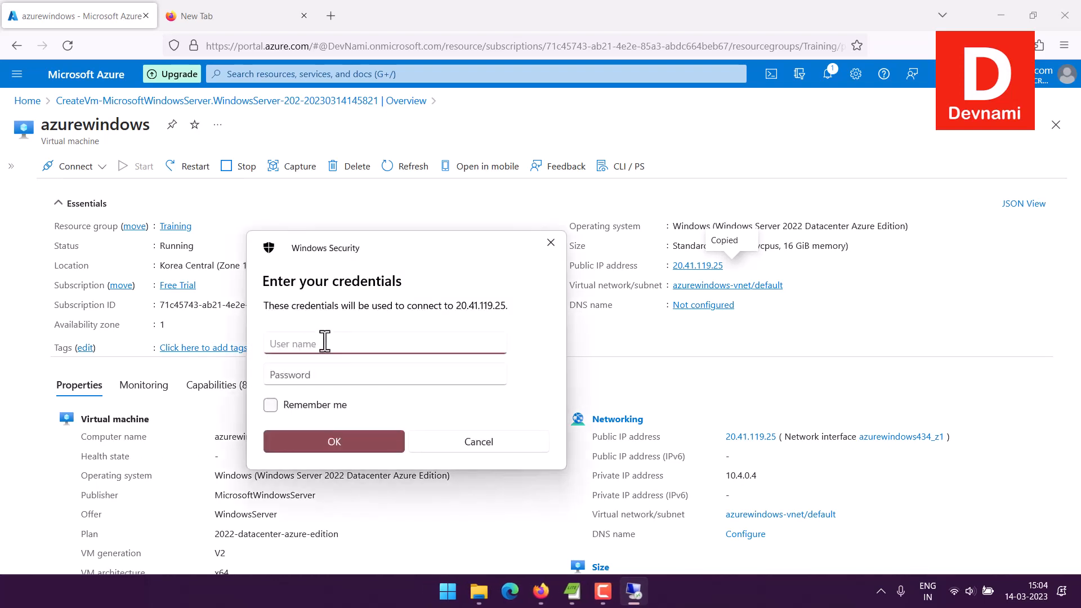
- Enter the administrator user name and password and submit the credentials
type("mahesh")
left_click(316, 375)
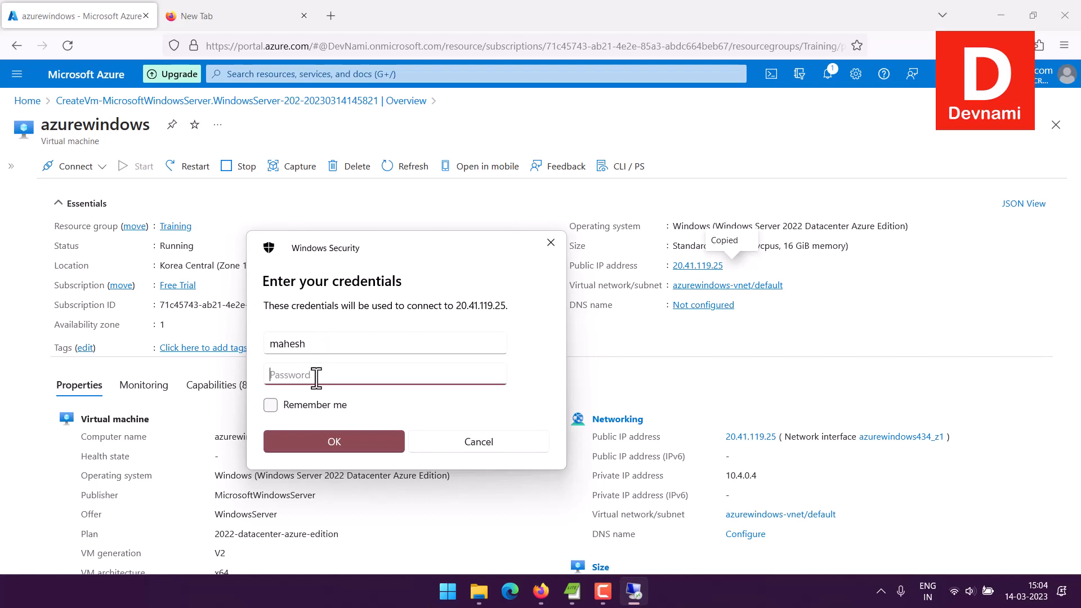
key("ctrl+v")
left_click(334, 441)
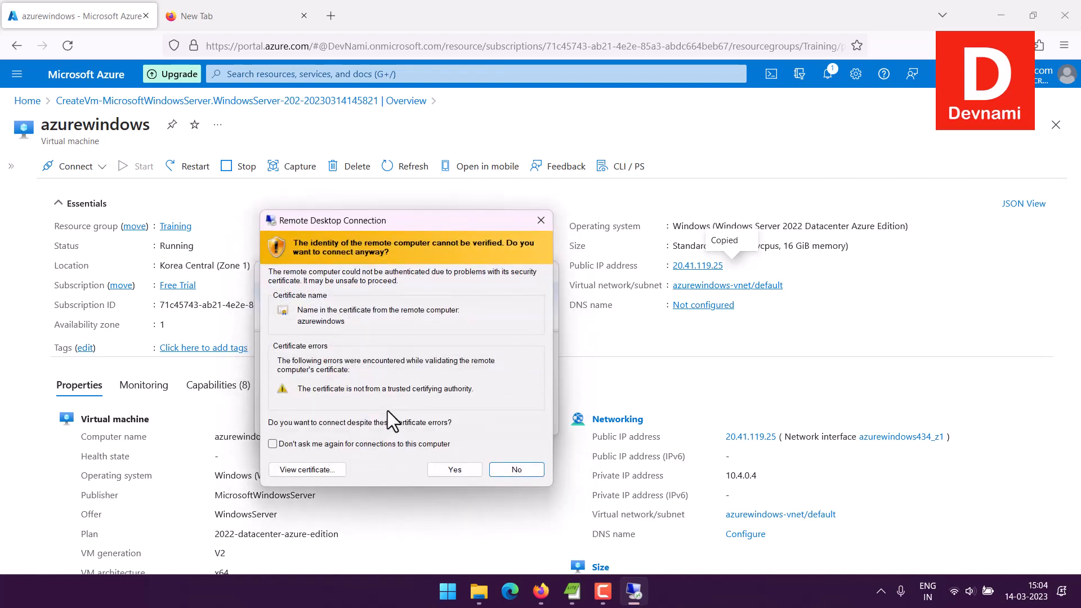
- Accept the untrusted certificate and dismiss the Windows Admin Center notice in Server Manager
left_click(438, 470)
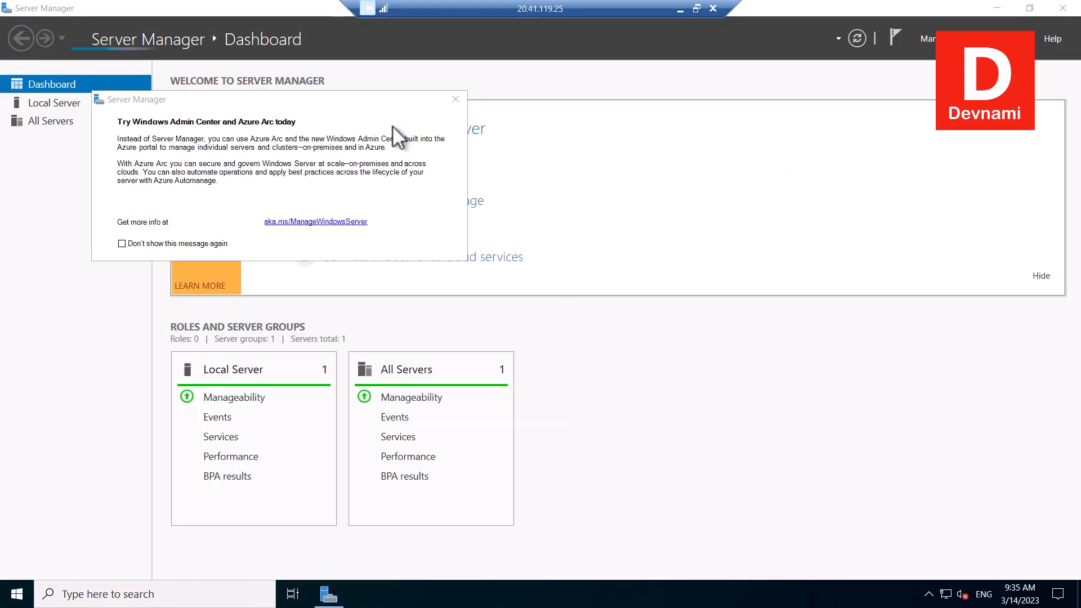
left_click(233, 110)
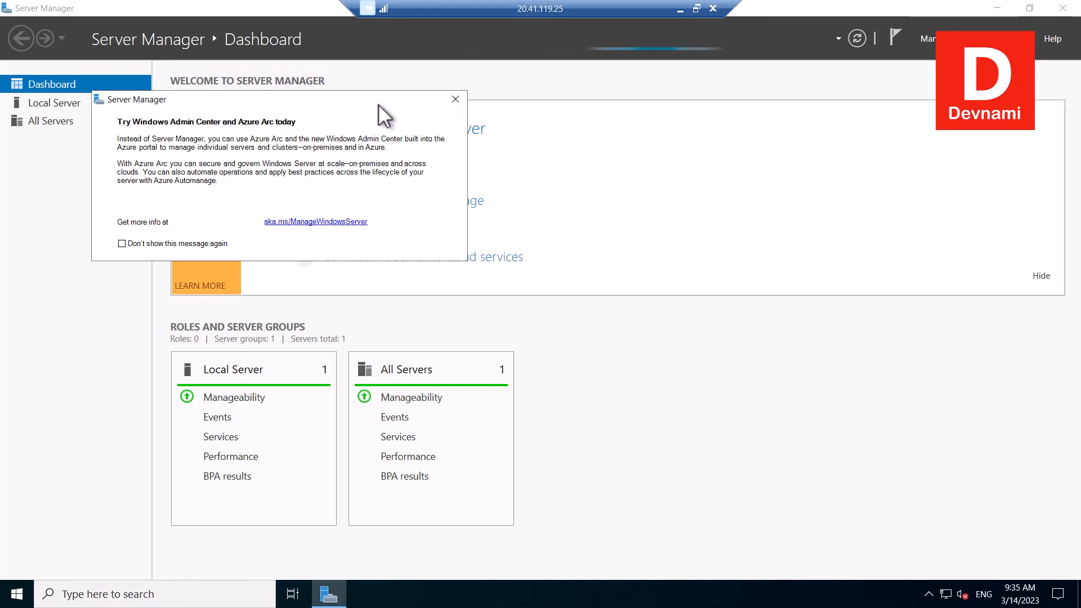
left_click(457, 99)
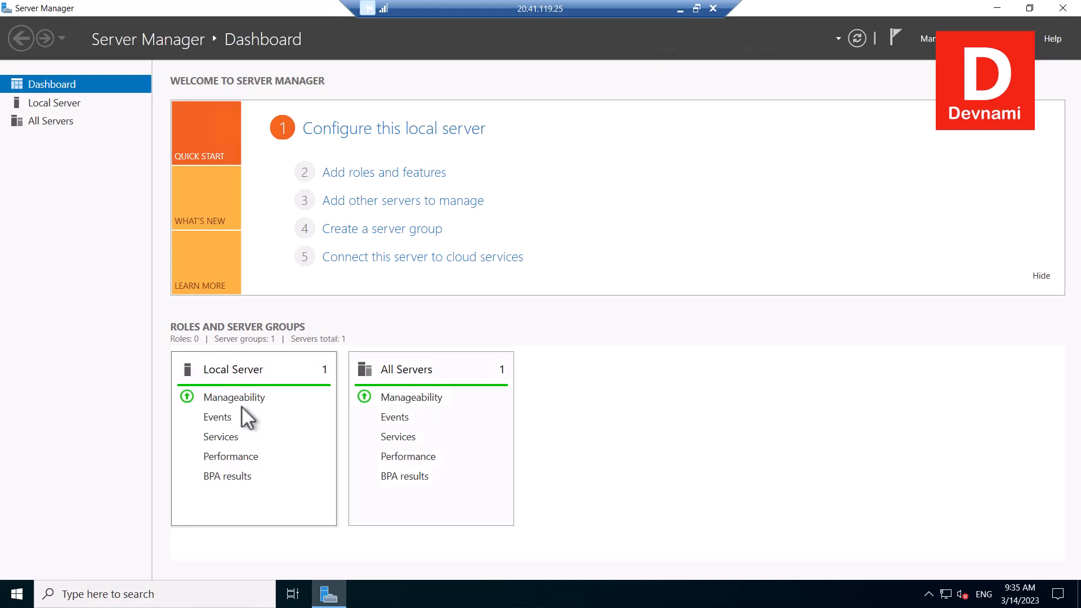
- Check Local Server, then the Dashboard, and open File and Storage Services showing azurewindows Online
left_click(55, 106)
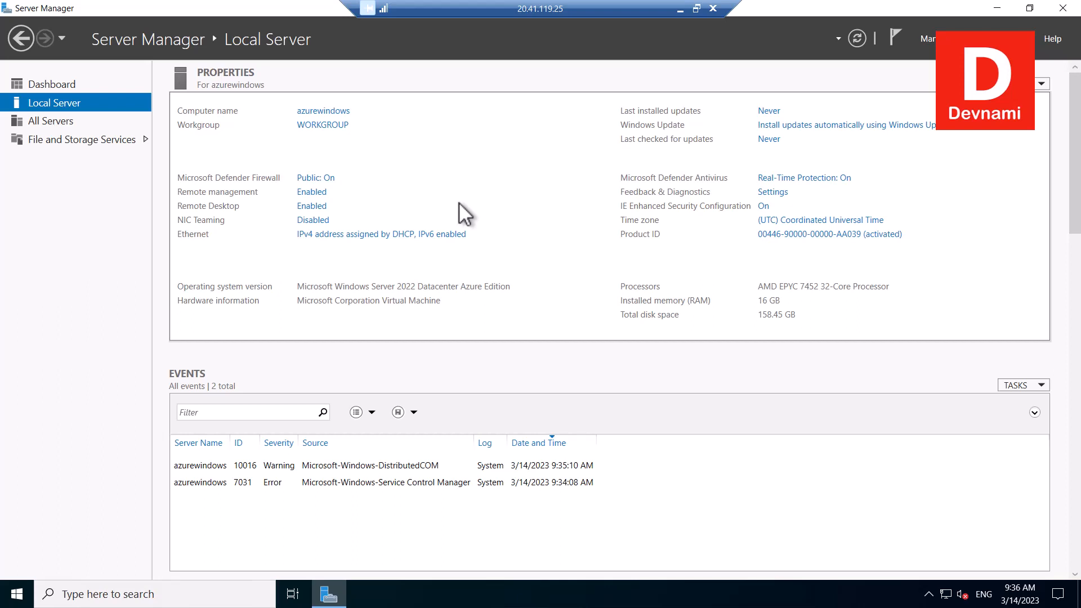
left_click(60, 77)
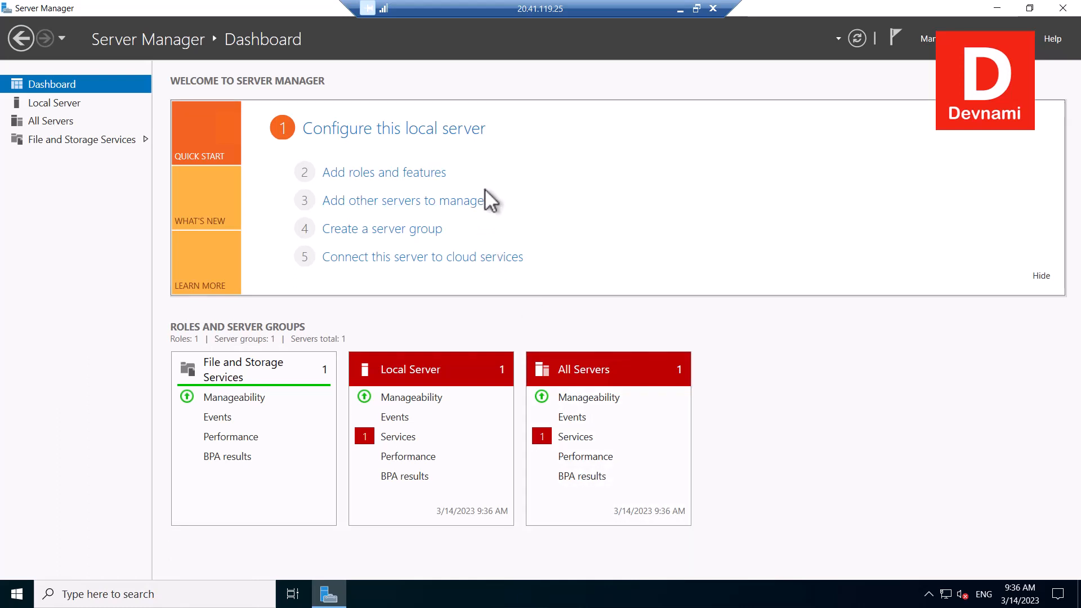
left_click(5, 141)
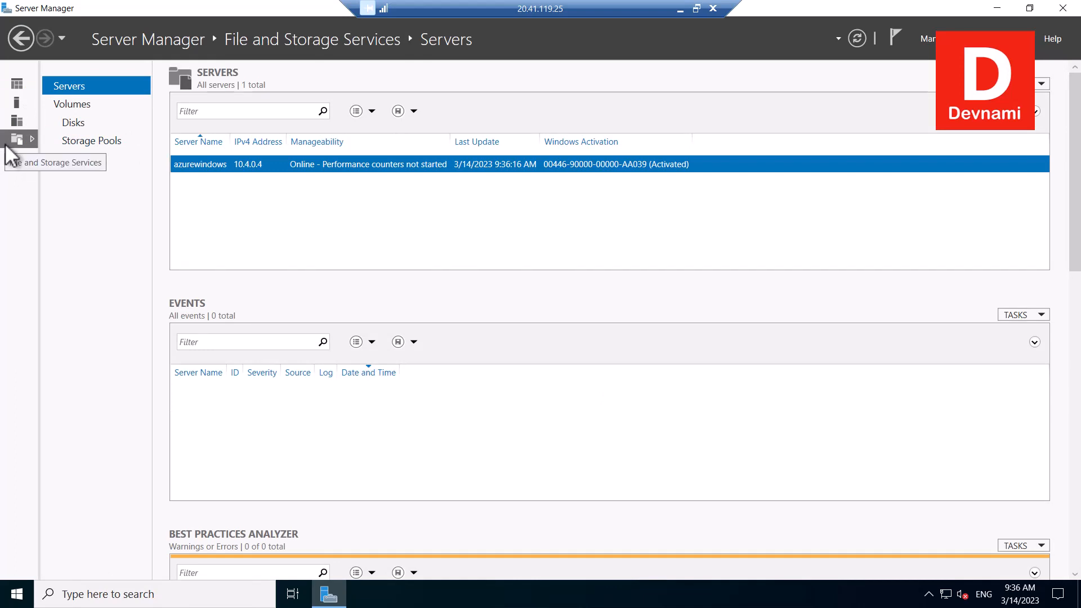
- Look over the Servers page and Start menu, then minimize Server Manager to show the remote desktop
scroll(867, 289, "down", 2)
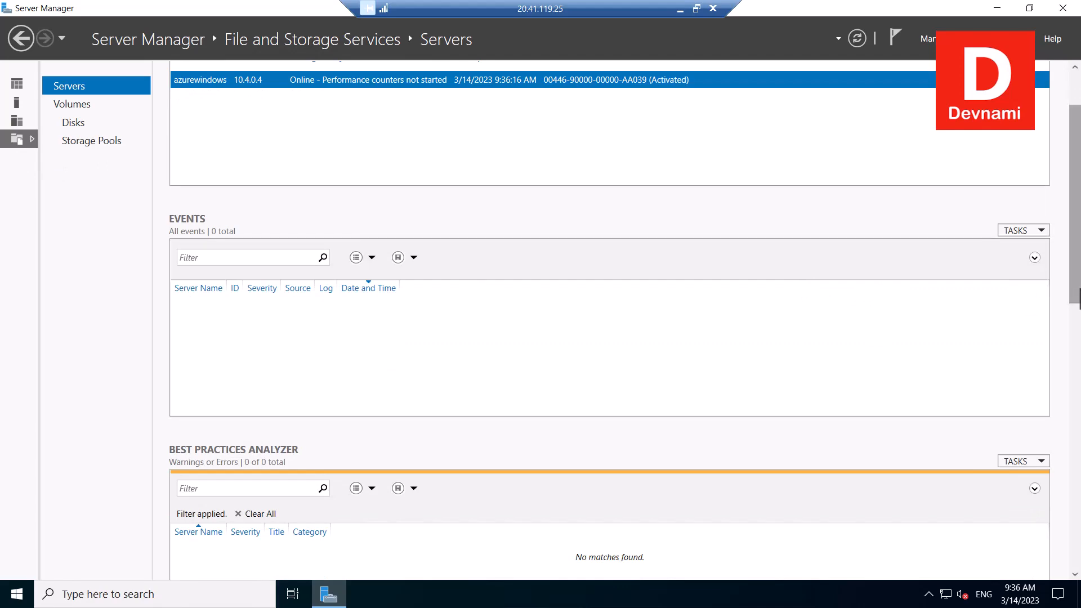
left_click_drag(1074, 290, 1078, 562)
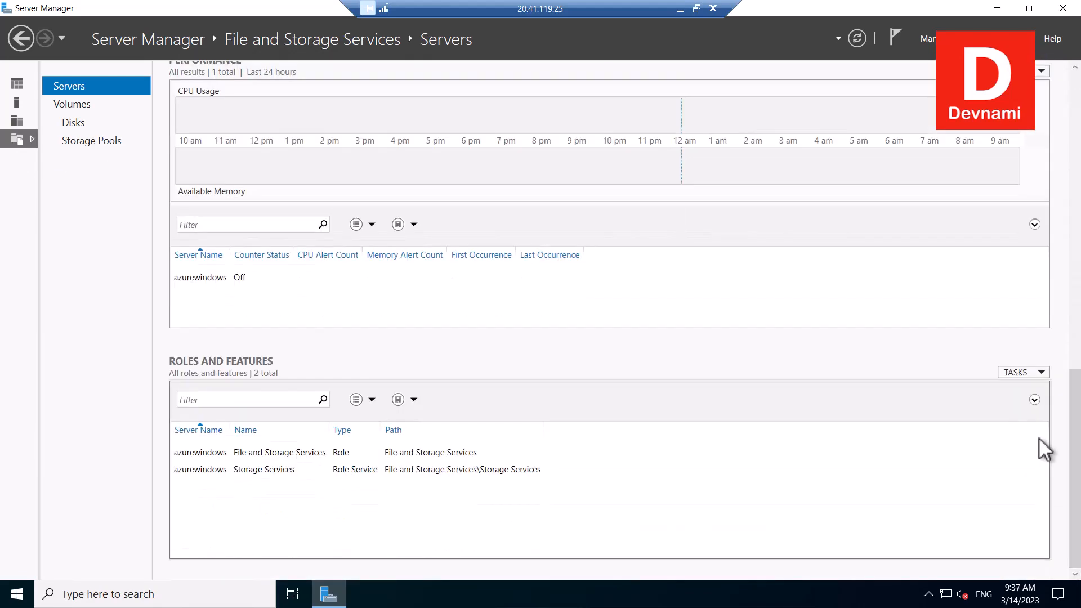
left_click(1078, 111)
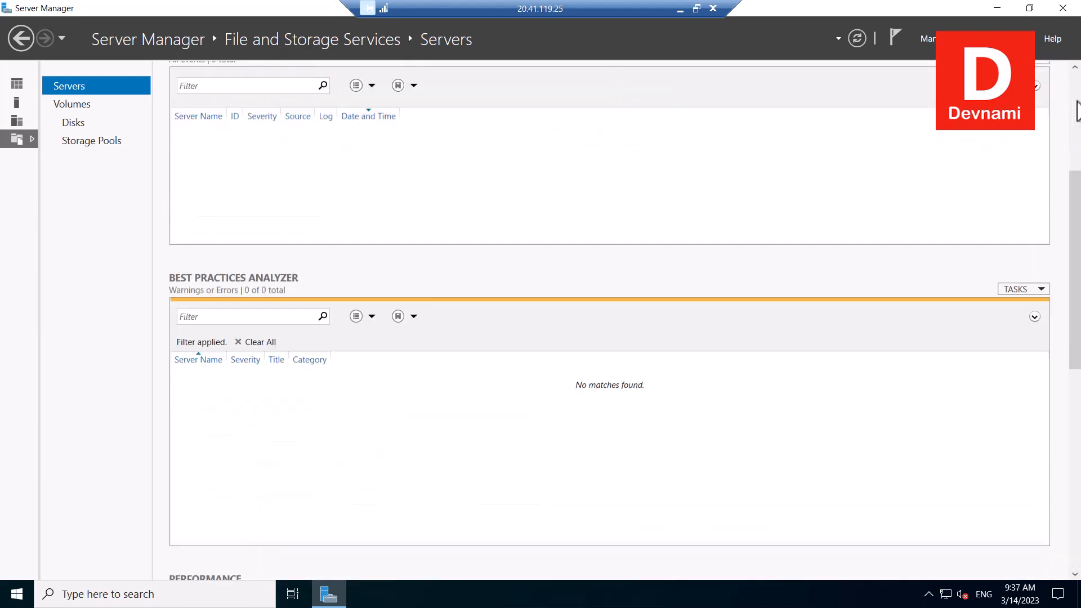
left_click(1078, 111)
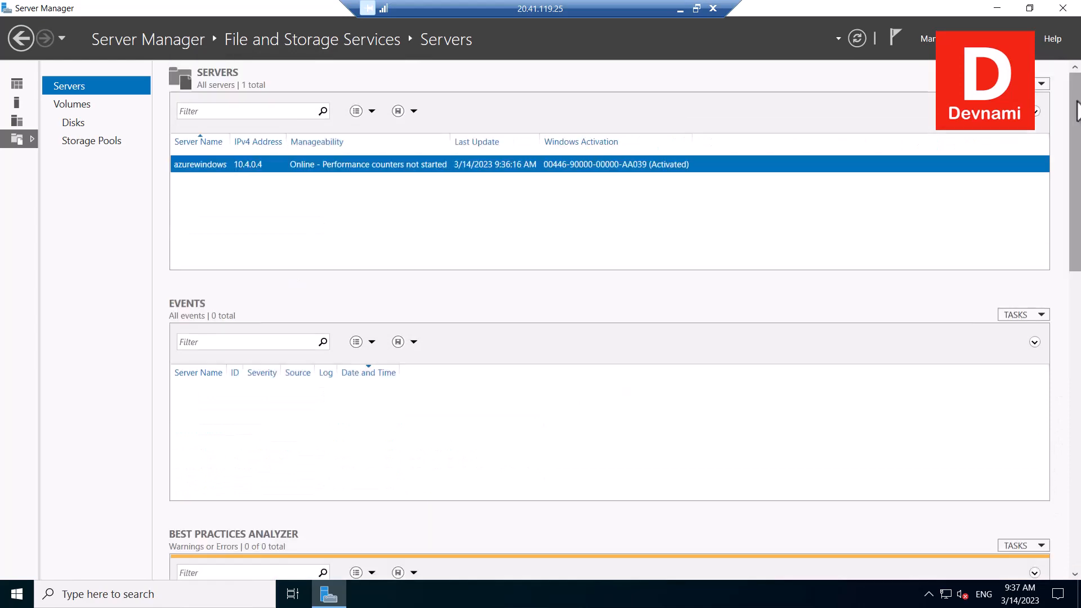
left_click(16, 598)
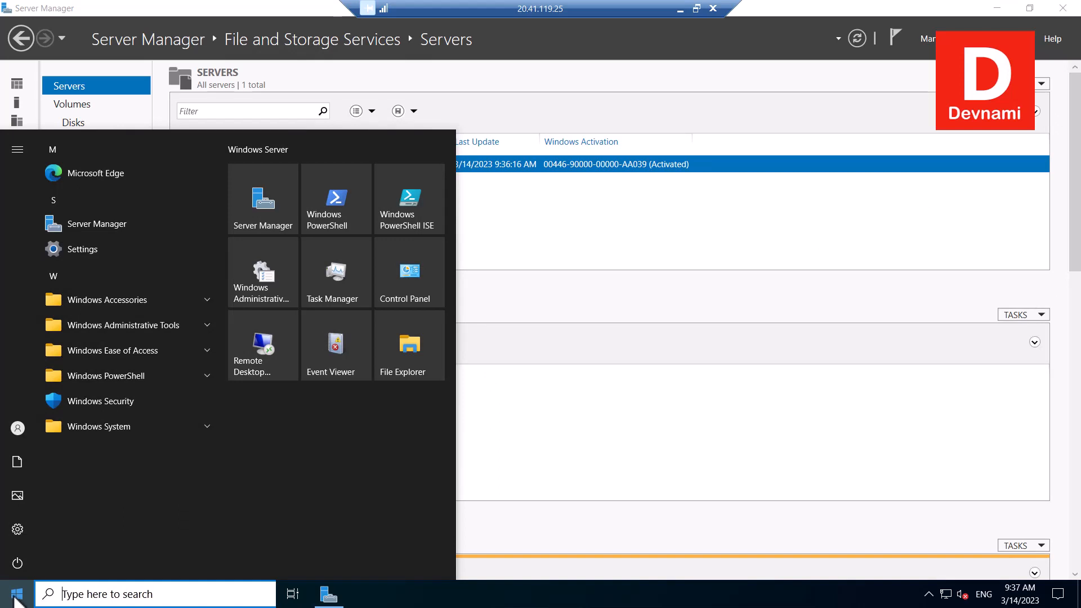
left_click(730, 105)
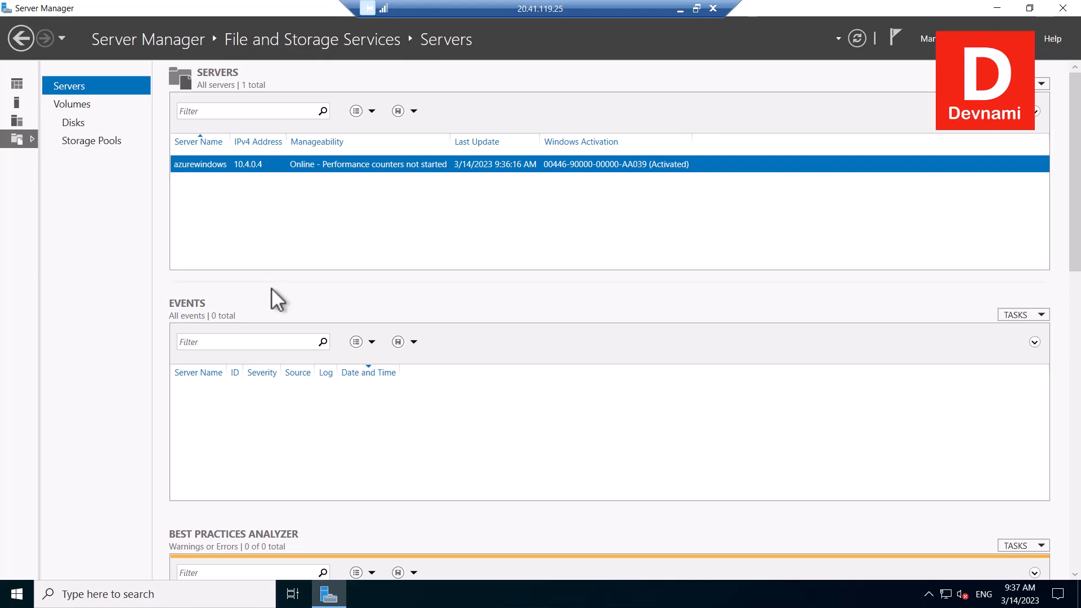
left_click(994, 8)
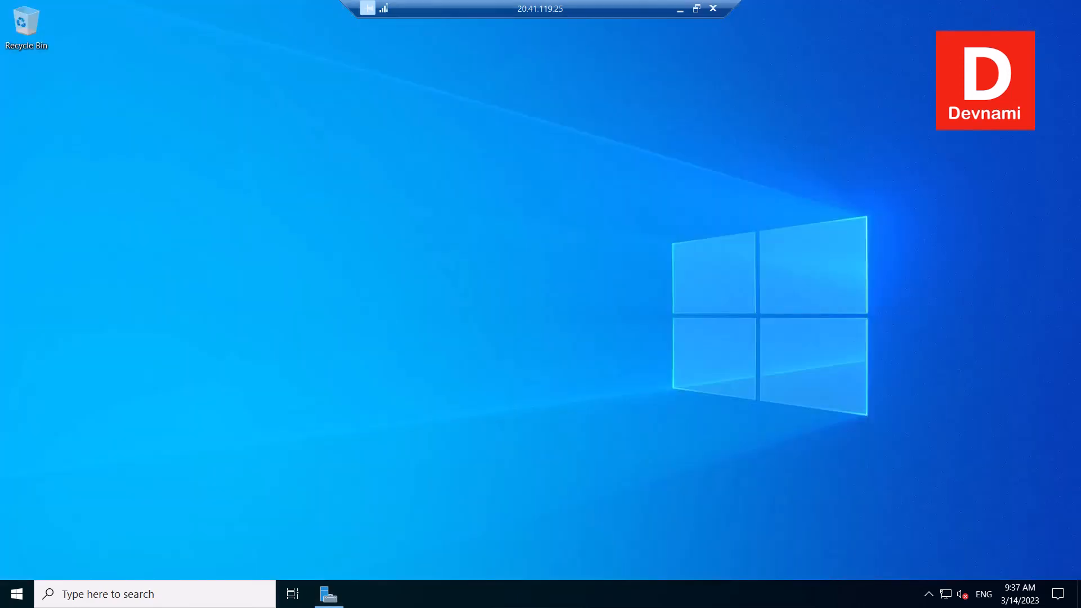
left_click(17, 594)
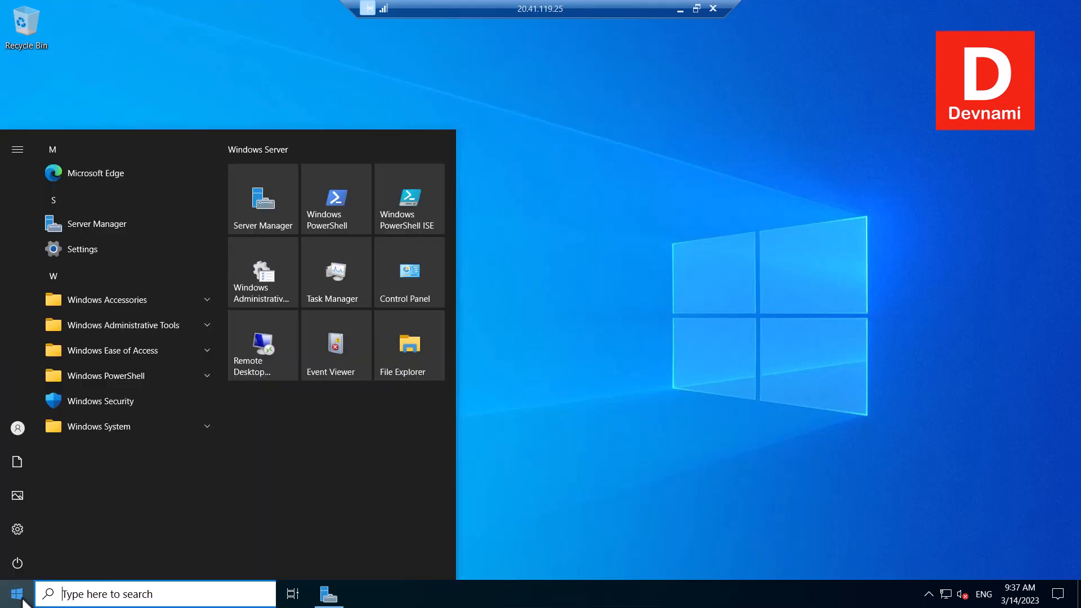
left_click(18, 428)
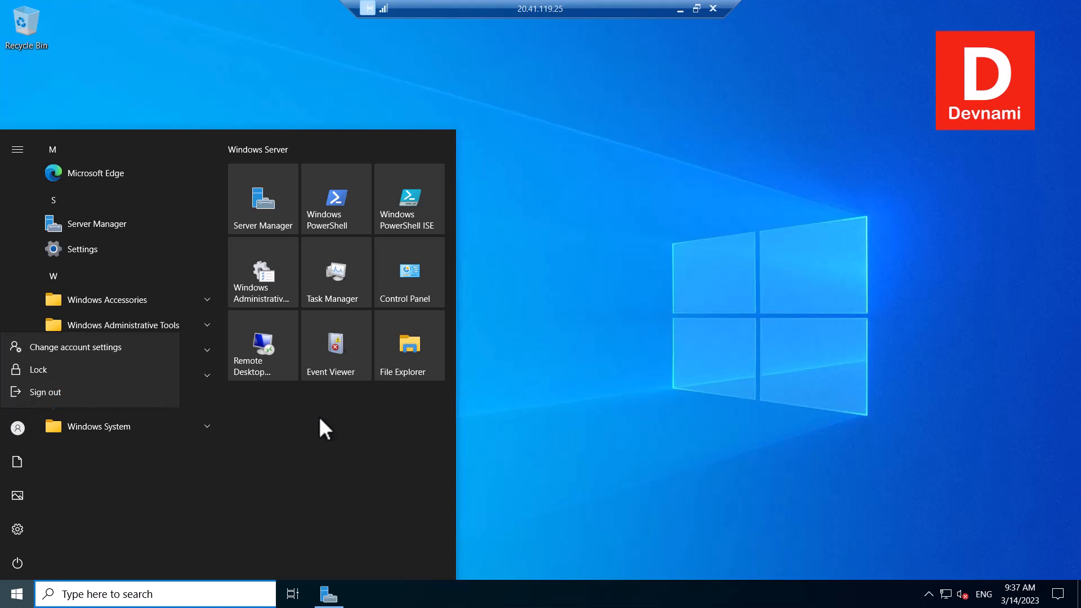
left_click(354, 433)
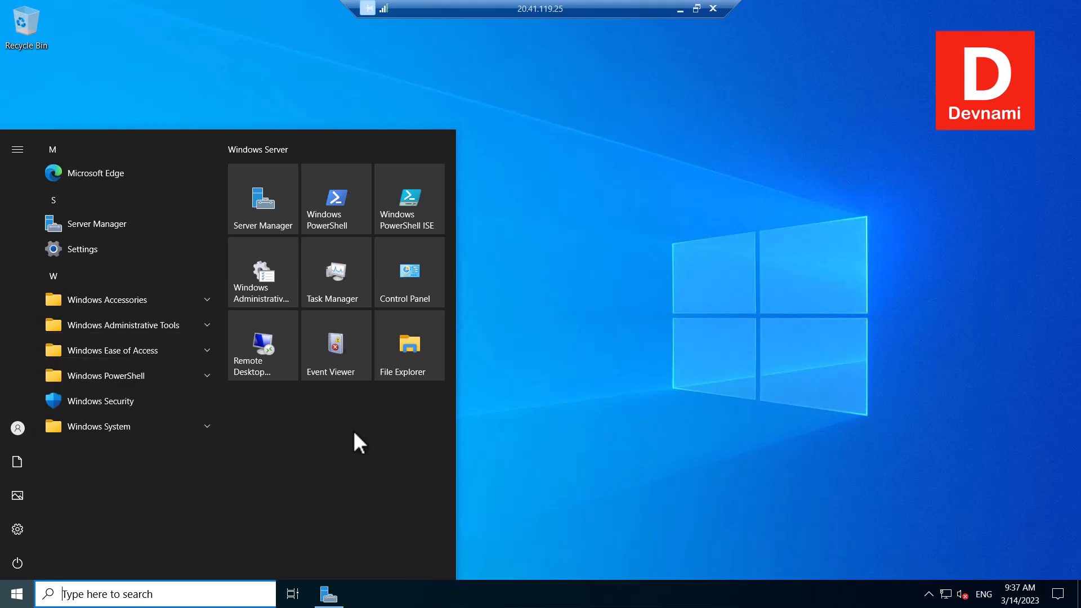
left_click(22, 528)
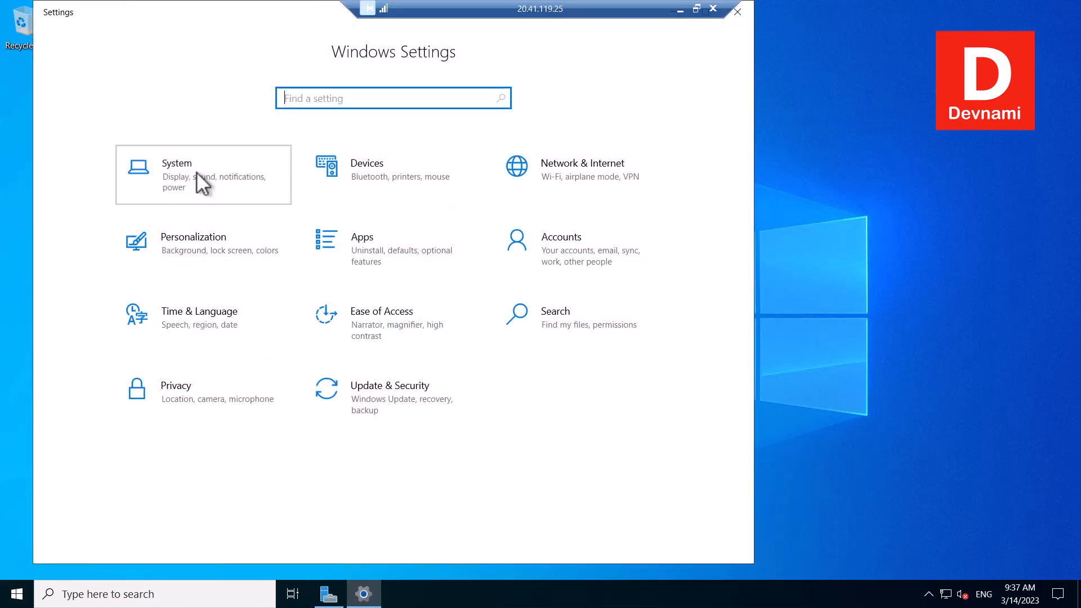
left_click(157, 151)
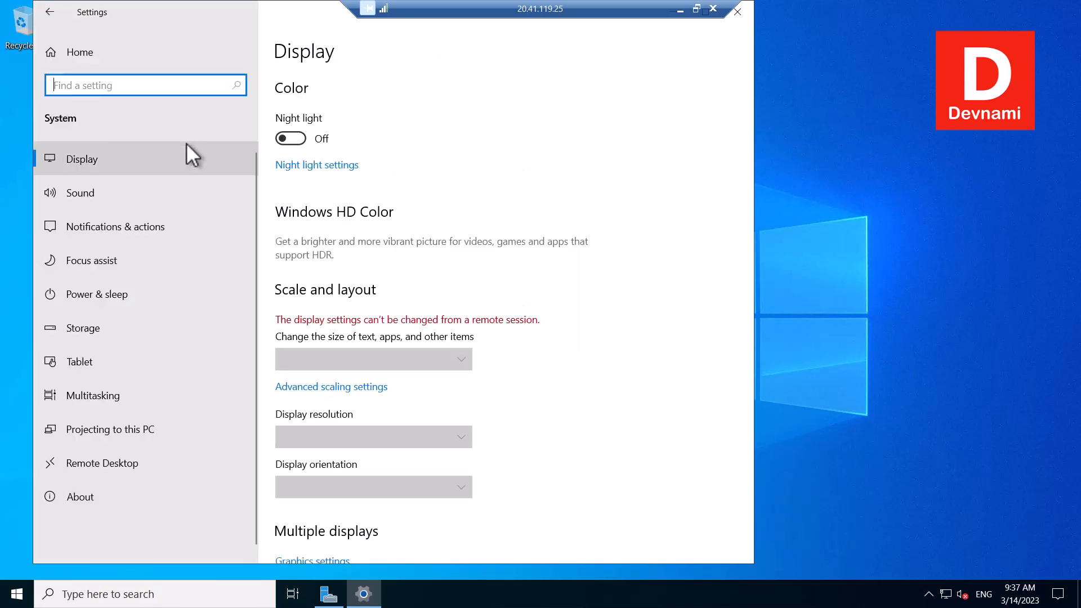
left_click(79, 496)
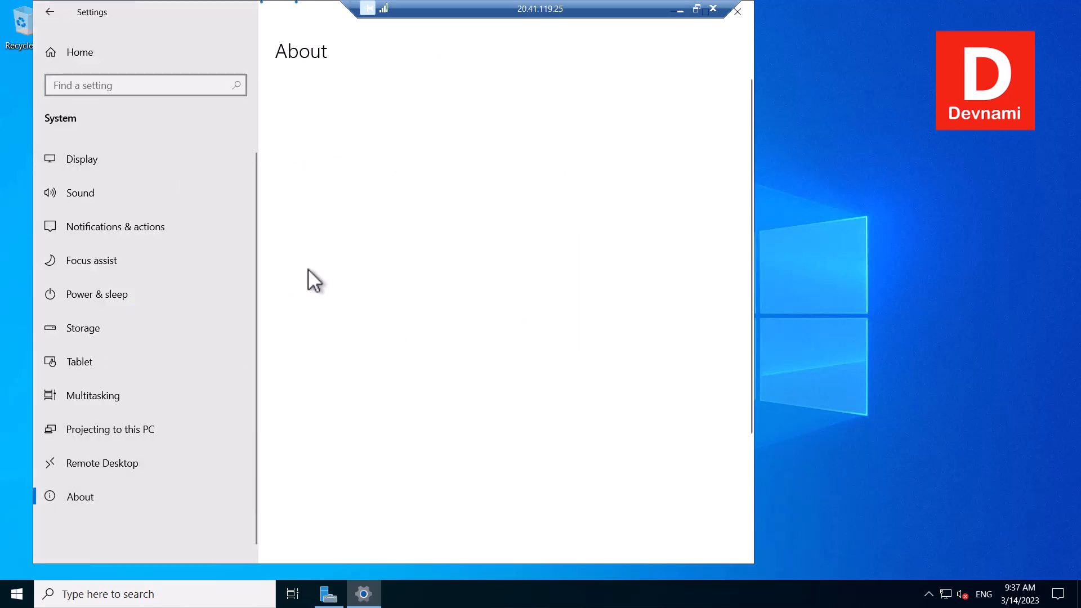
scroll(448, 260, "down", 5)
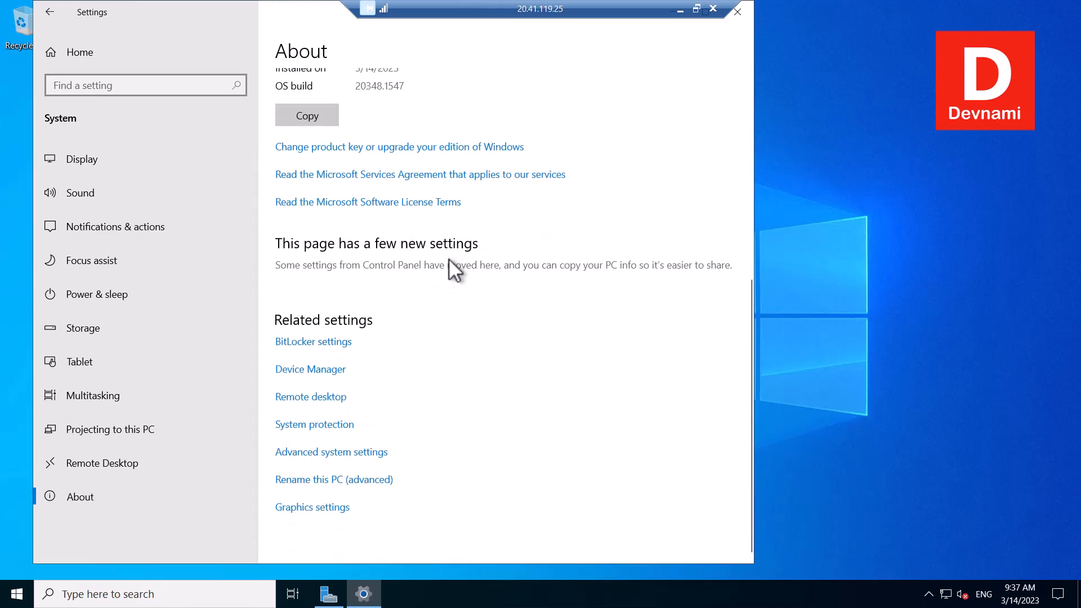
scroll(448, 260, "up", 1)
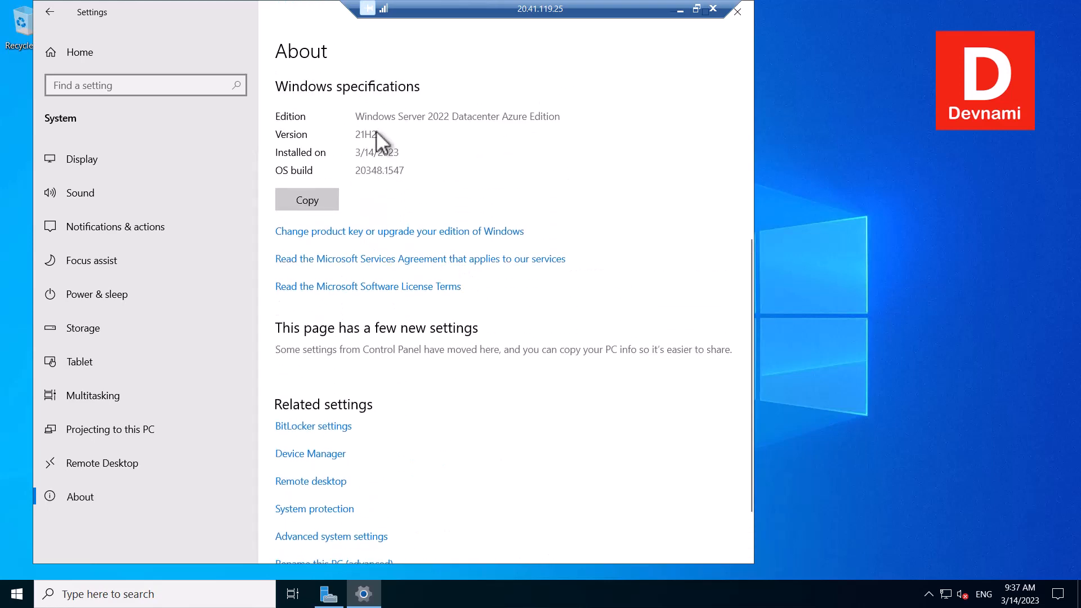
left_click_drag(391, 155, 409, 170)
left_click_drag(424, 114, 566, 113)
left_click_drag(398, 154, 370, 170)
left_click(369, 170)
left_click_drag(296, 19, 396, 36)
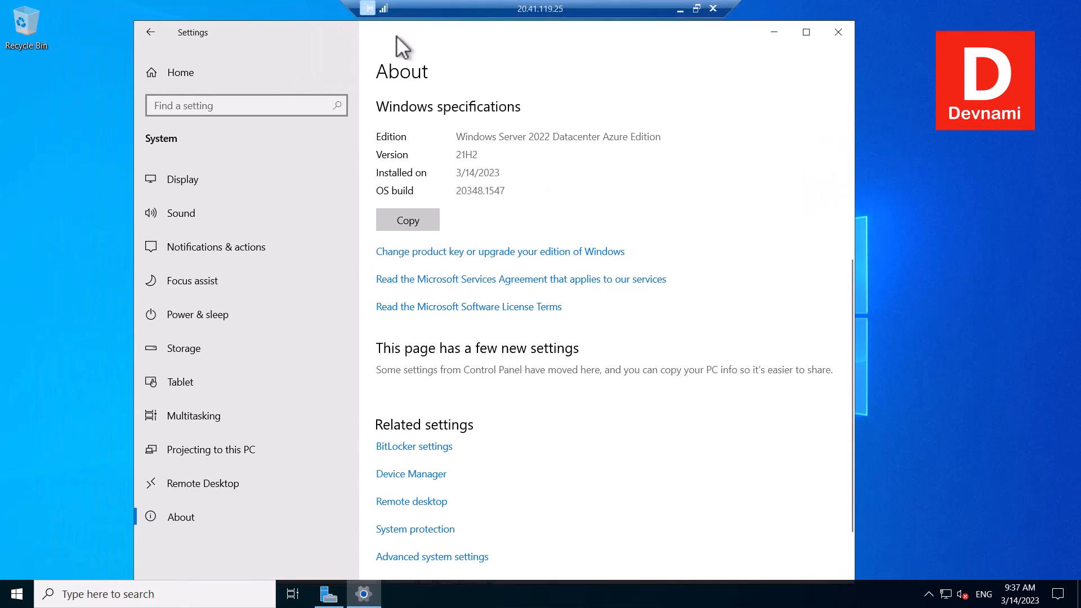
left_click(839, 32)
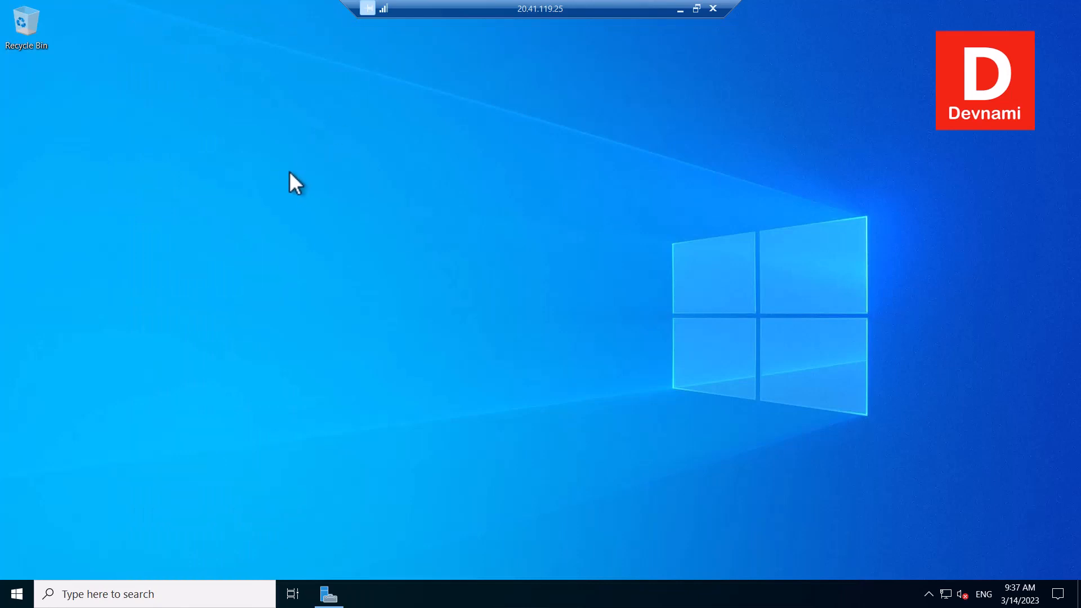
- Close the Remote Desktop session to 20.41.119.25 and confirm the disconnect
left_click(713, 9)
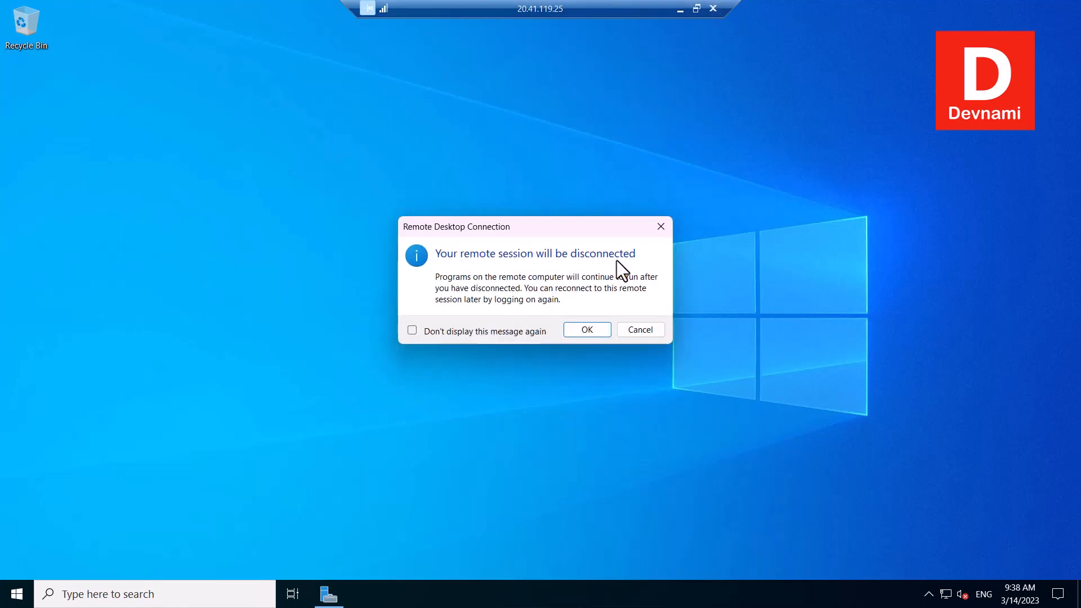
left_click(587, 330)
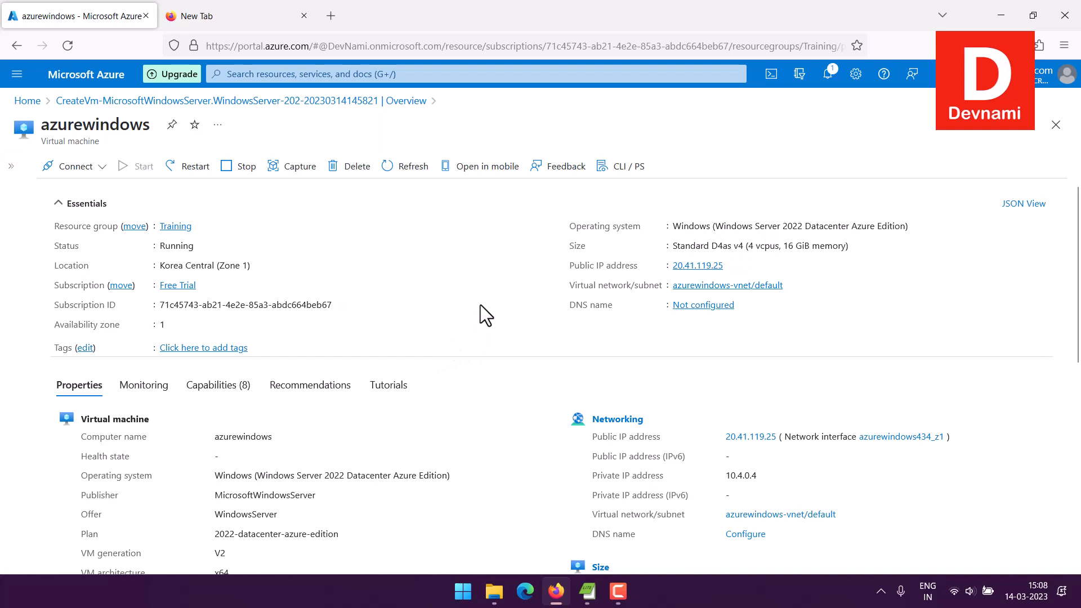
- Stop the azurewindows VM from its overview and confirm, leaving it Deallocating
left_click(617, 591)
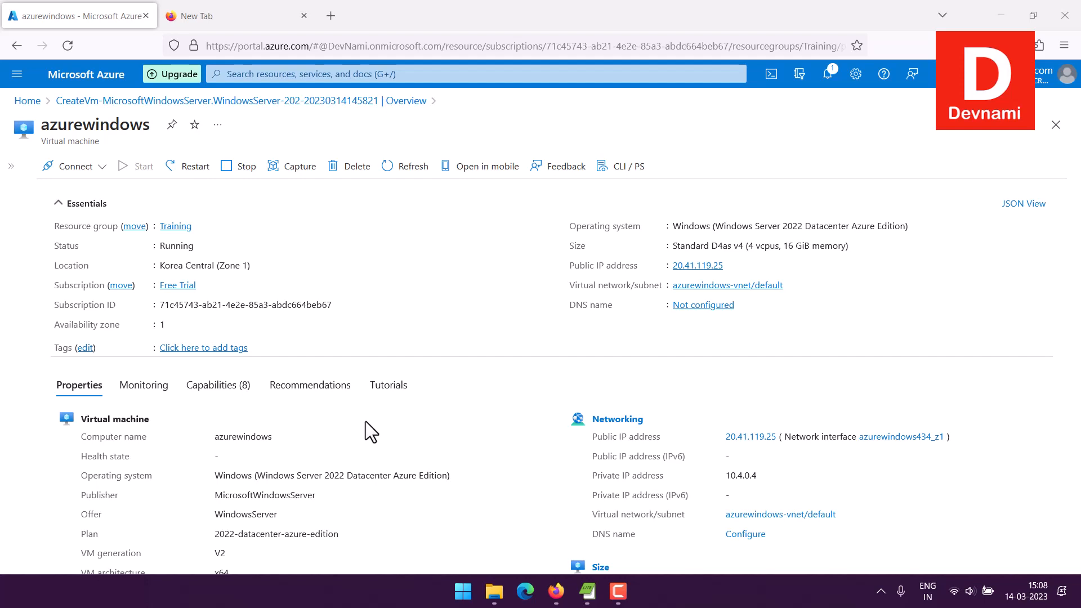
left_click(231, 168)
left_click(64, 241)
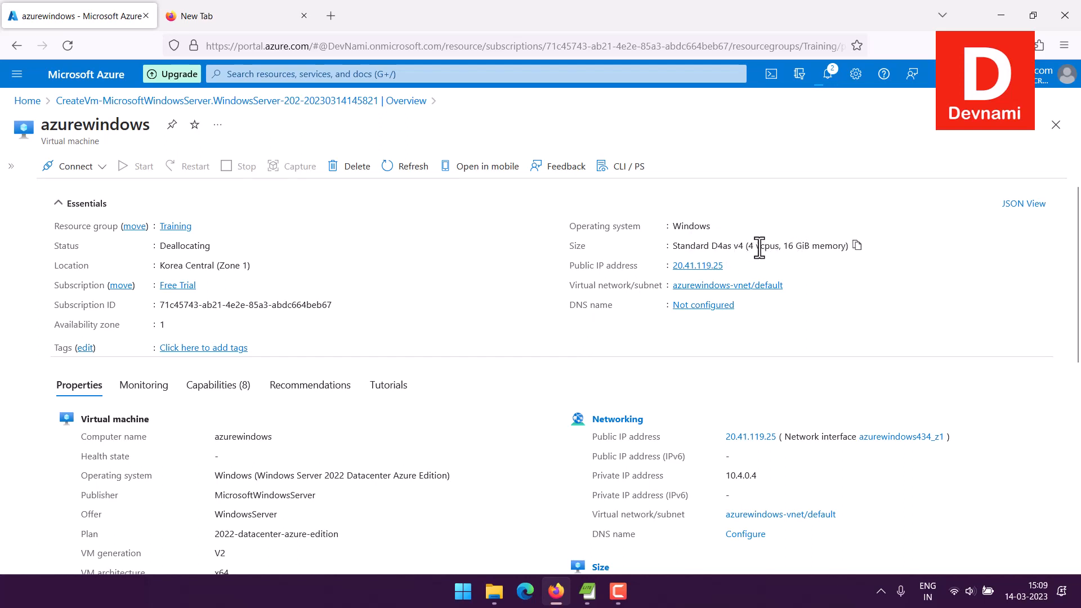
- Delete azurewindows including OS disk, network interface and public IP, then open Home > Virtual machines
left_click(357, 169)
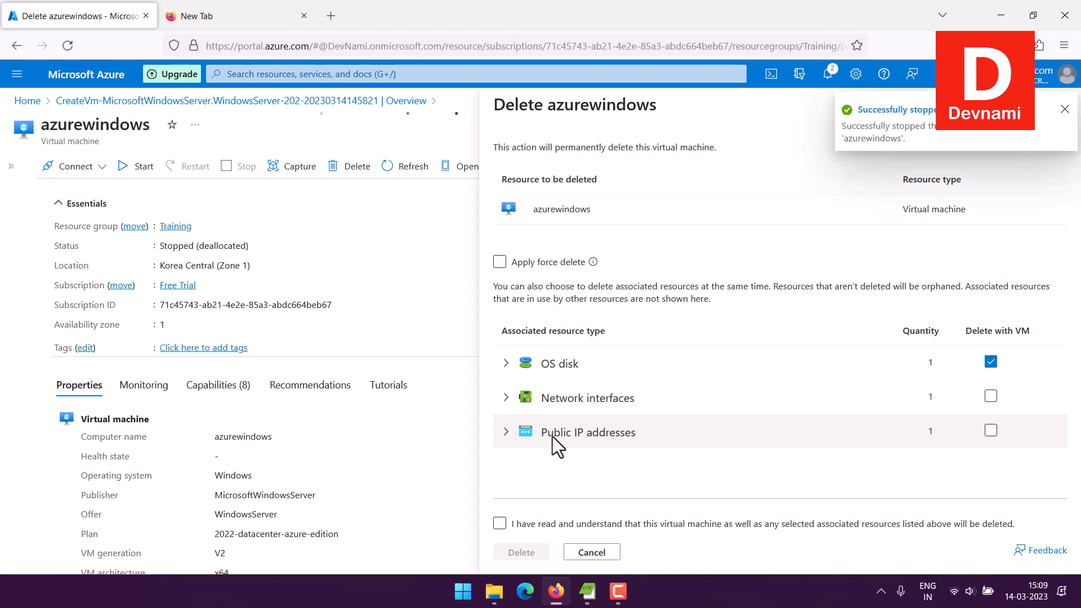
left_click(991, 431)
left_click(997, 398)
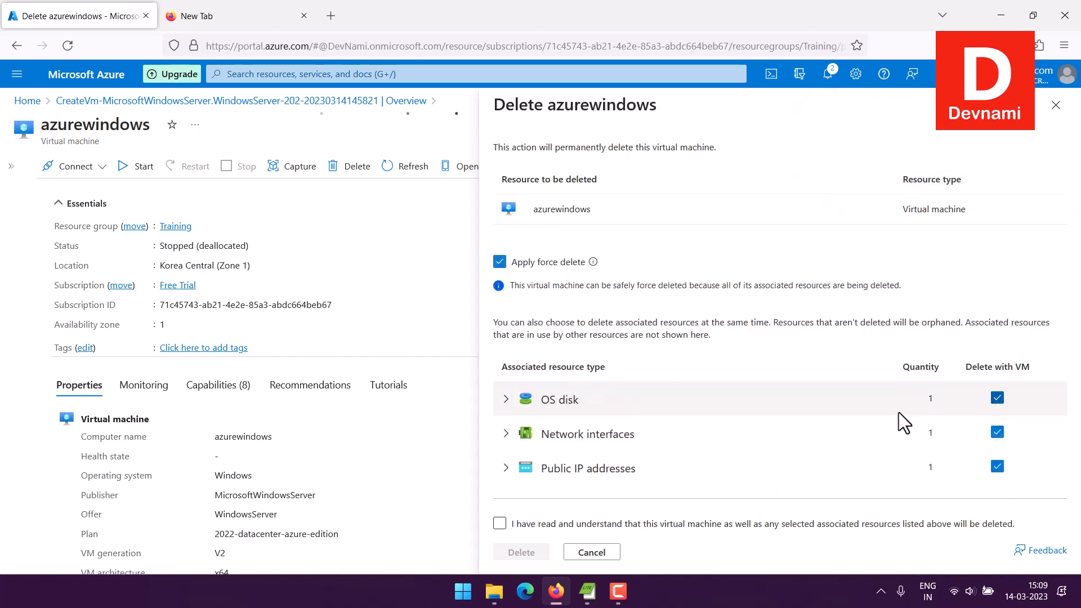
left_click(500, 523)
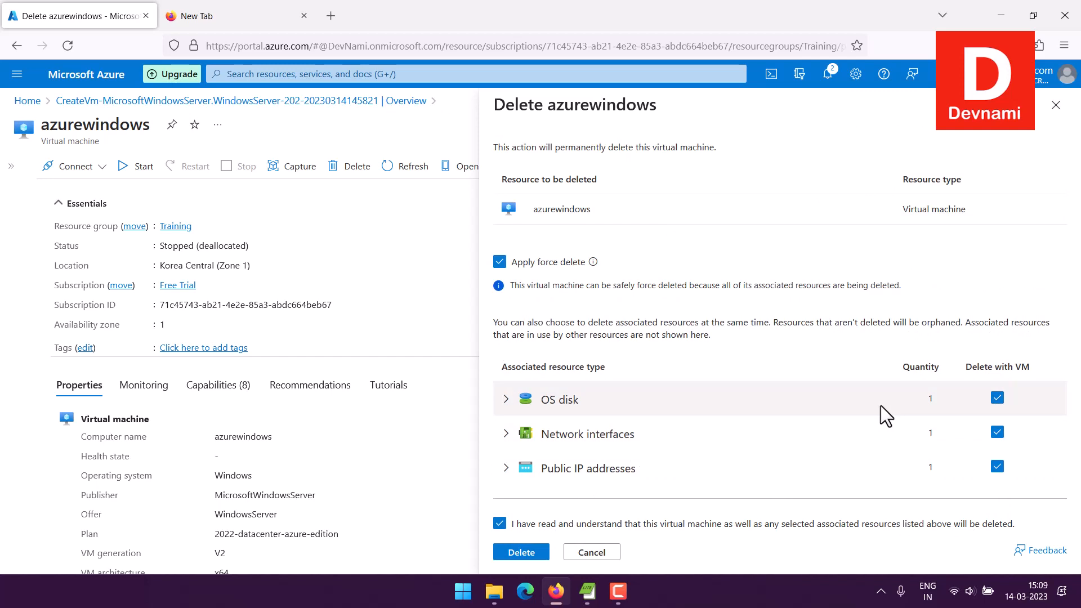
left_click(519, 552)
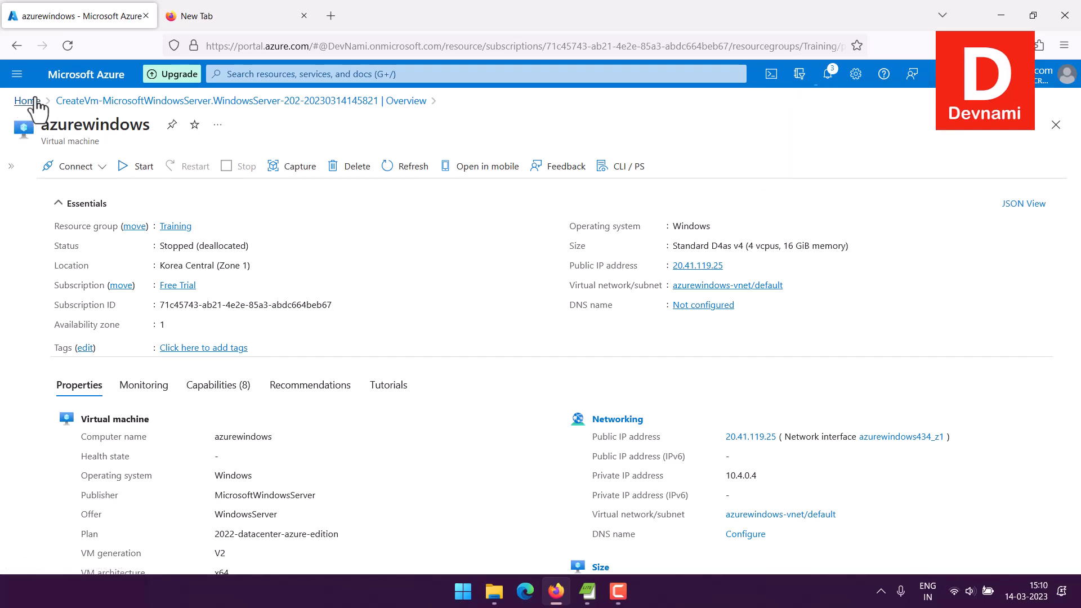
left_click(27, 101)
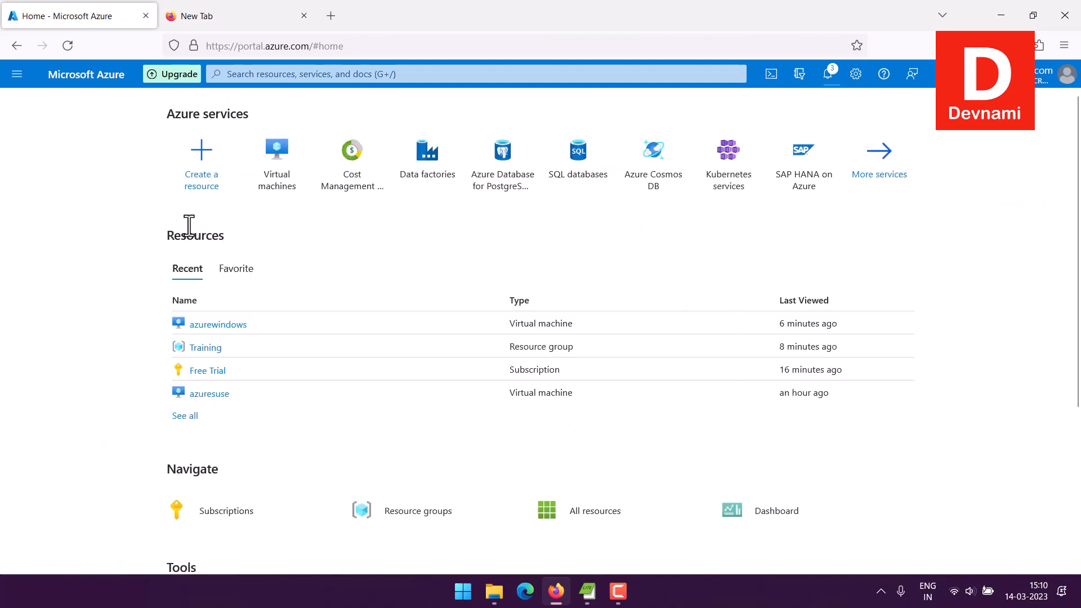
left_click(277, 187)
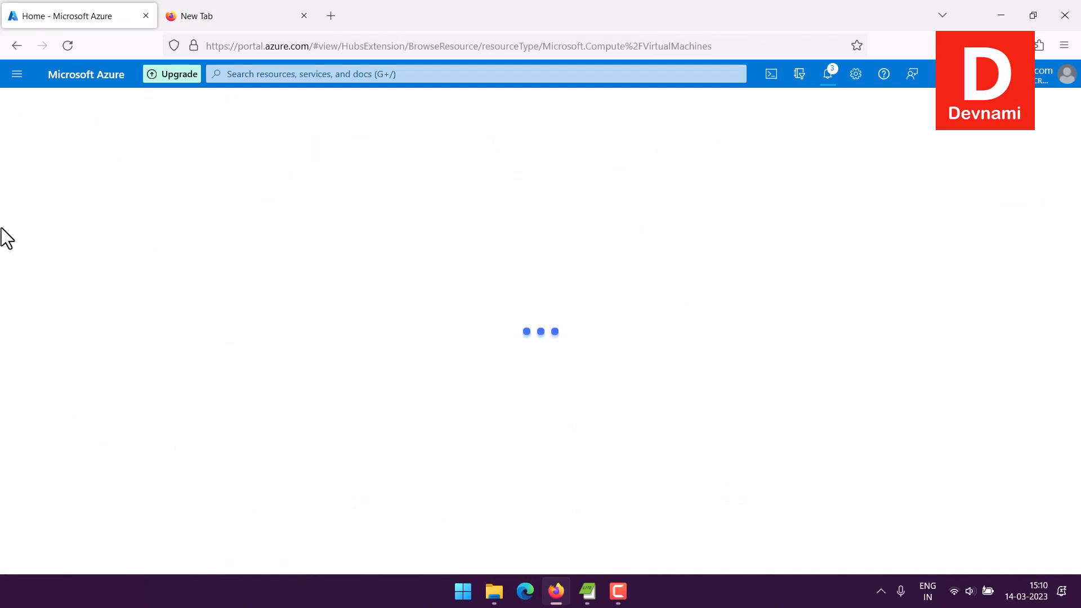